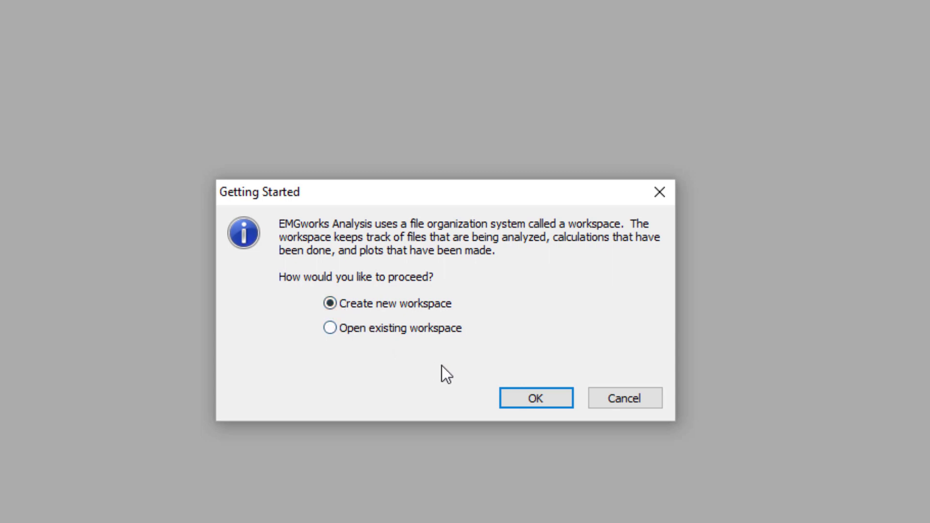
# Step: Create a new workspace named 'Running Analysis' and maximize the program window
pyautogui.click(531, 394)
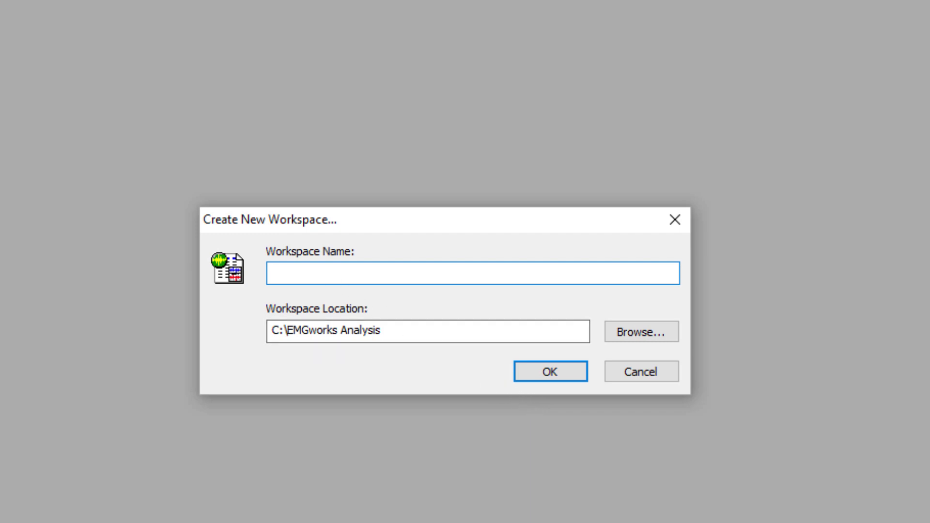
pyautogui.write('Running ')
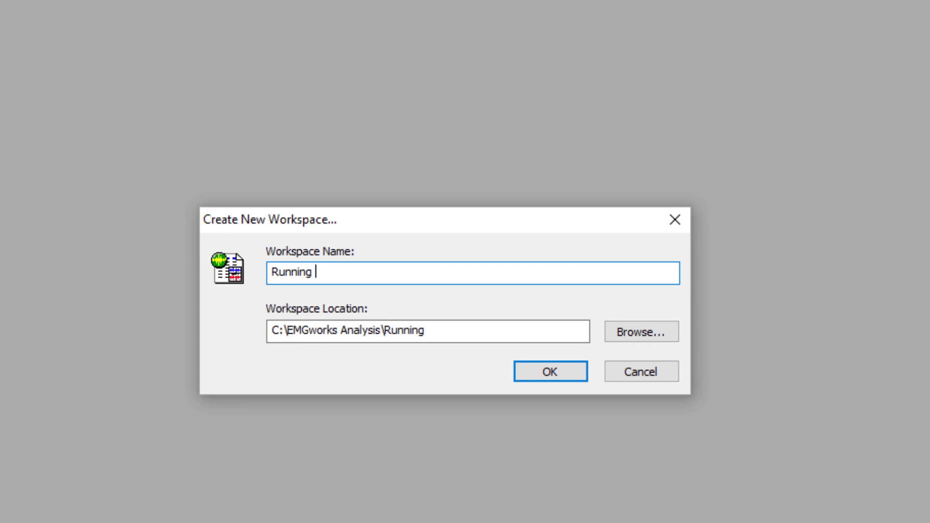
pyautogui.write('Analys')
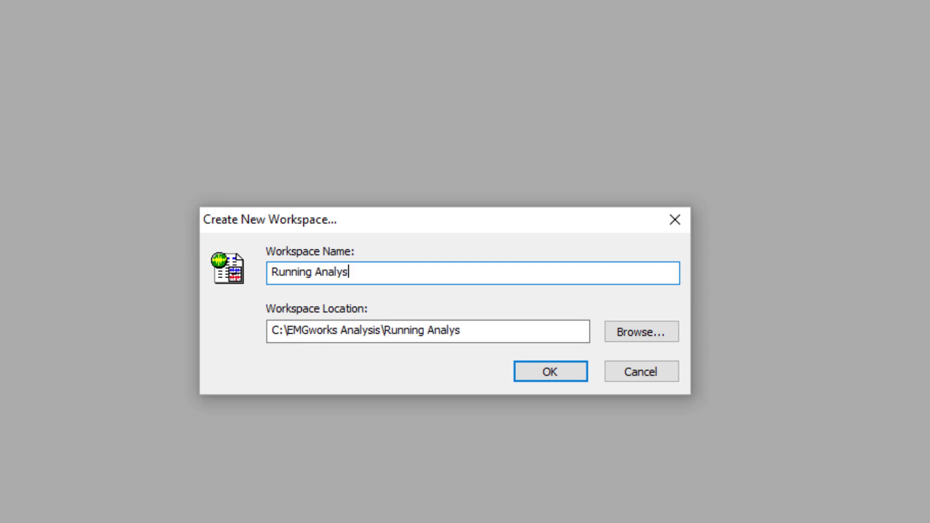
pyautogui.write('is')
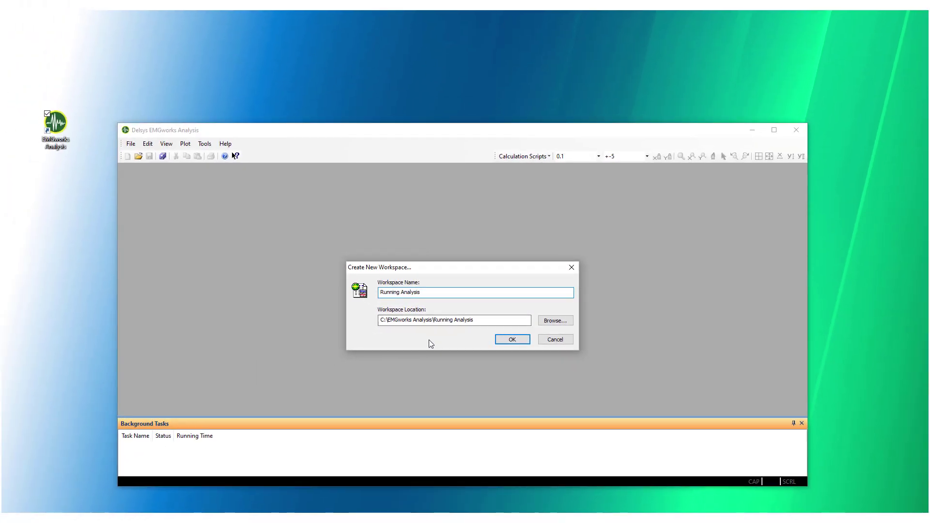
pyautogui.click(508, 342)
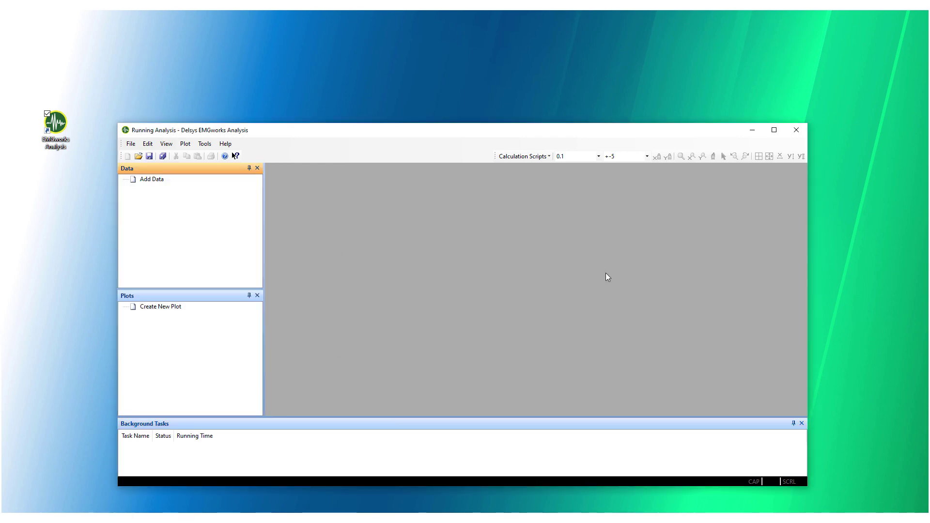
pyautogui.click(774, 130)
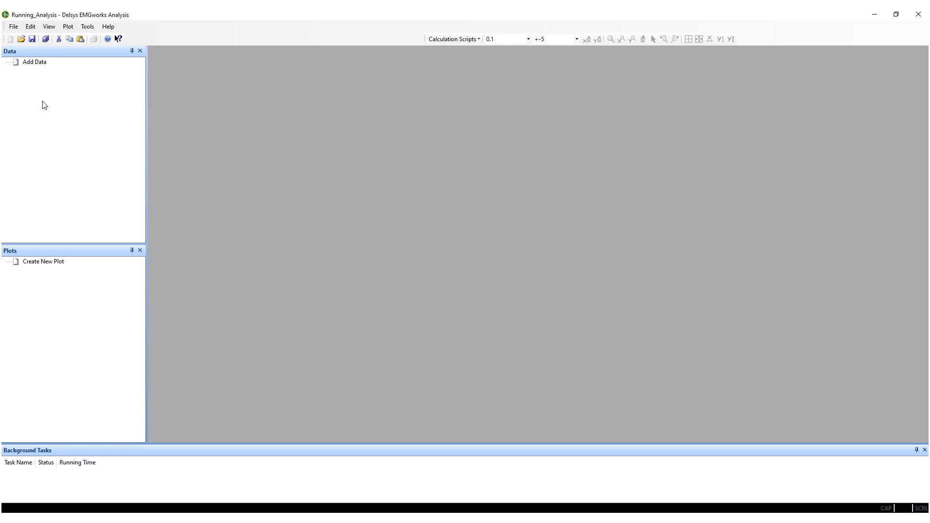
# Step: Add the Running file from EMGworks Acquisition > Running to the workspace's data list
pyautogui.rightClick(44, 105)
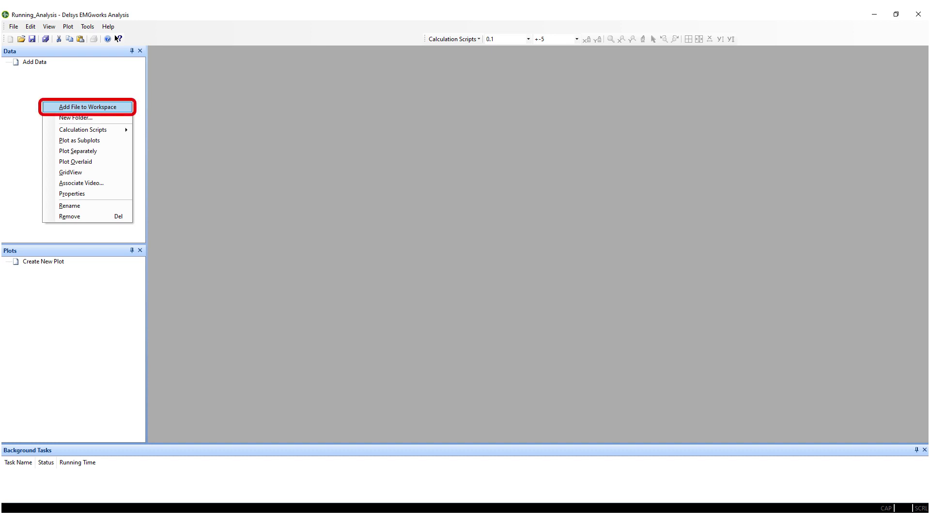
pyautogui.click(73, 108)
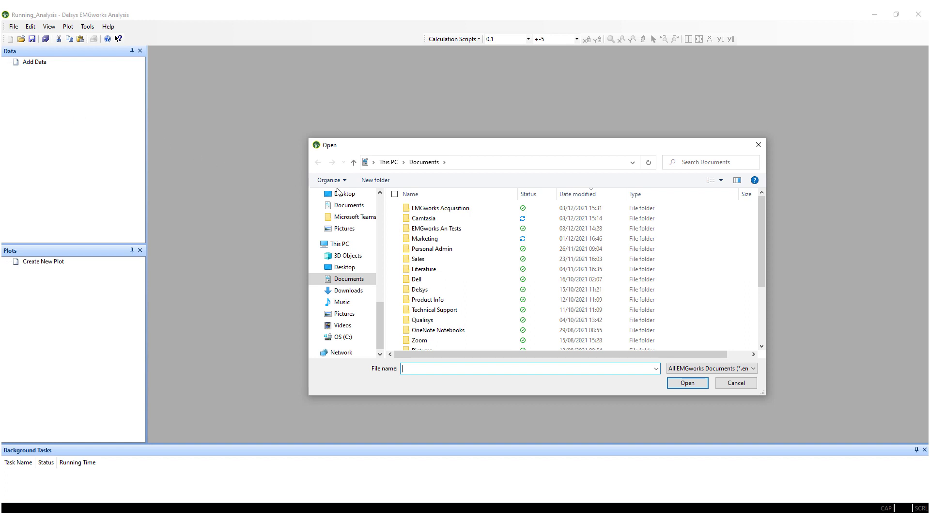
pyautogui.doubleClick(468, 210)
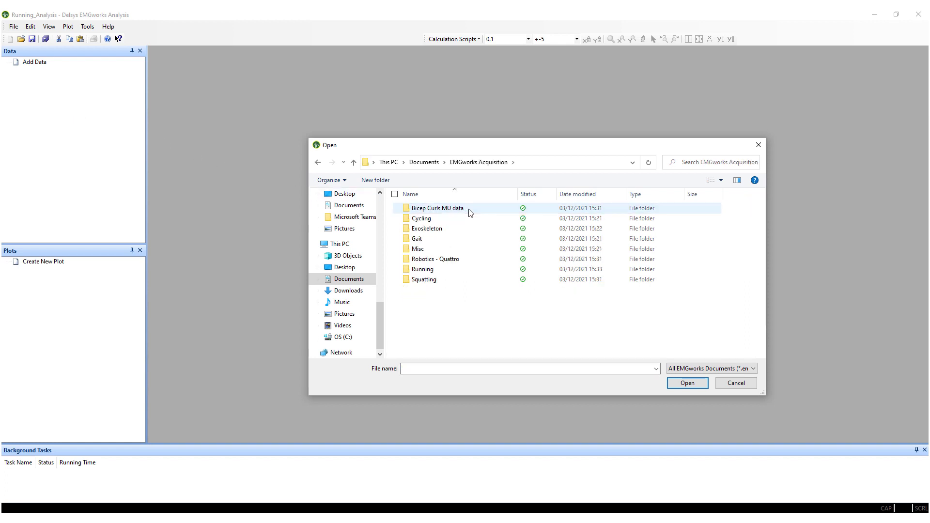
pyautogui.click(464, 270)
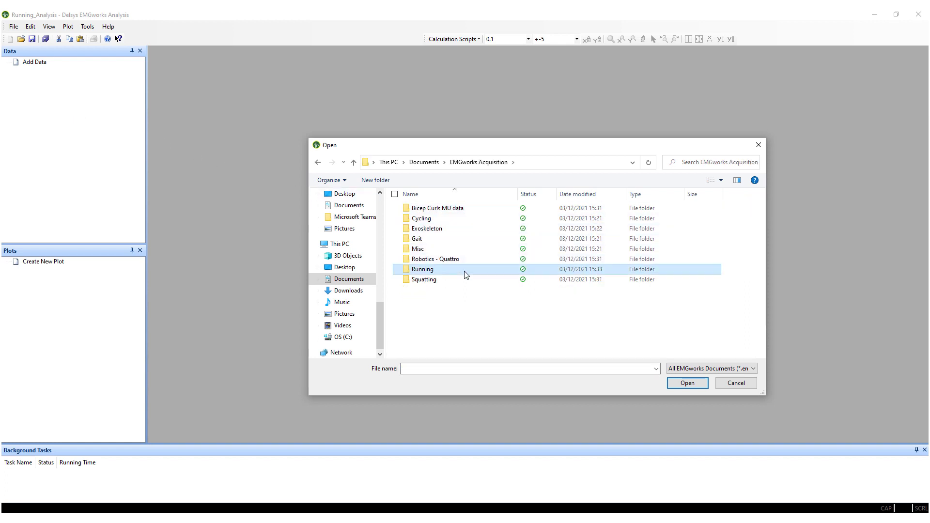
pyautogui.doubleClick(466, 275)
pyautogui.click(458, 212)
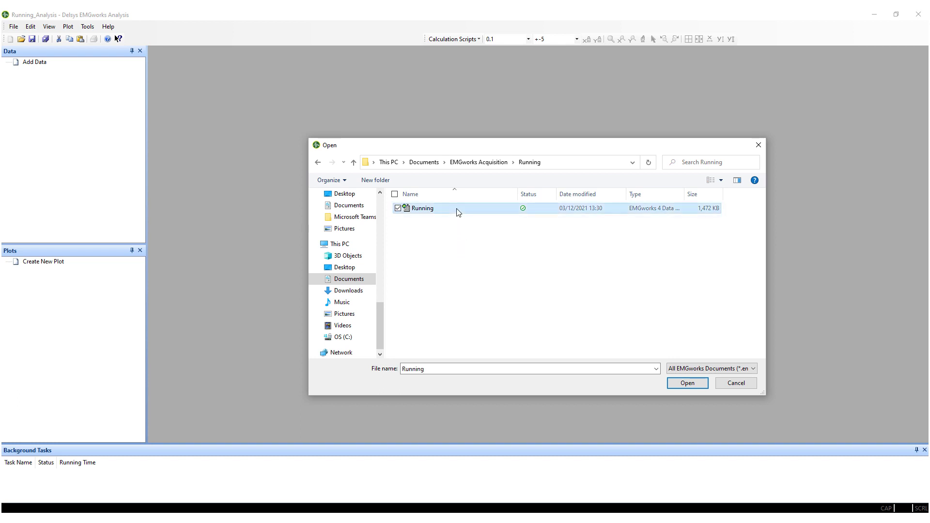
pyautogui.click(699, 387)
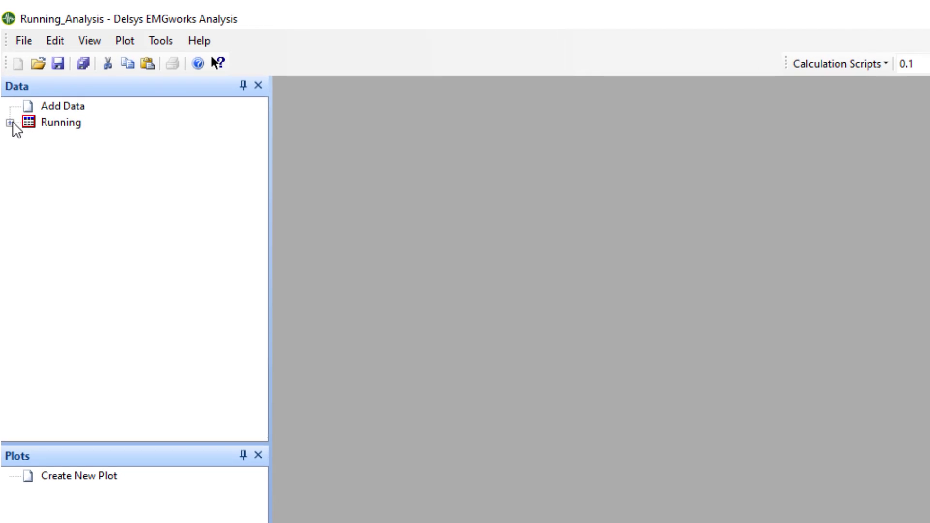
pyautogui.click(10, 123)
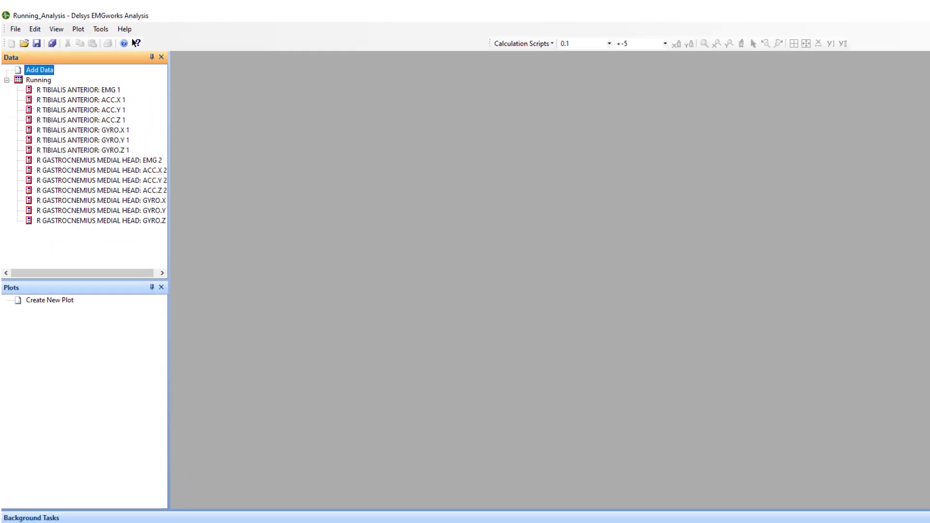
pyautogui.doubleClick(35, 81)
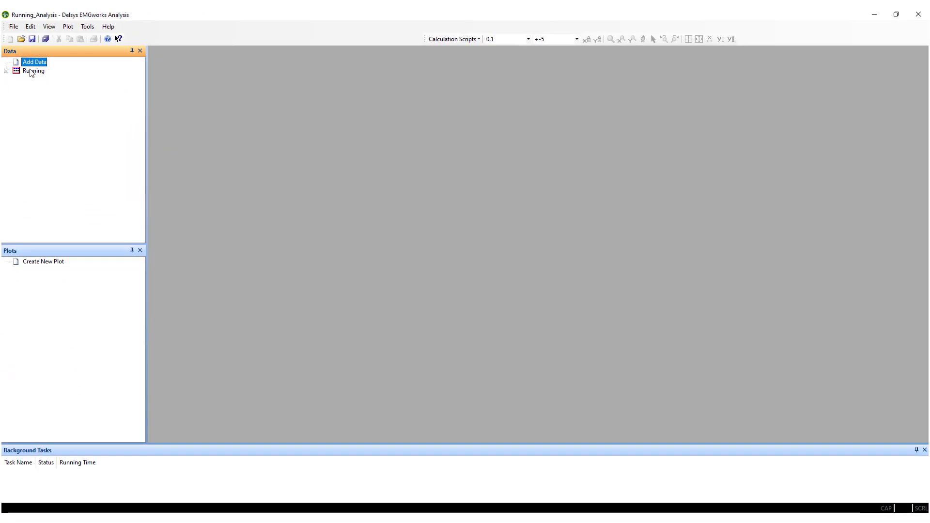
pyautogui.click(30, 71)
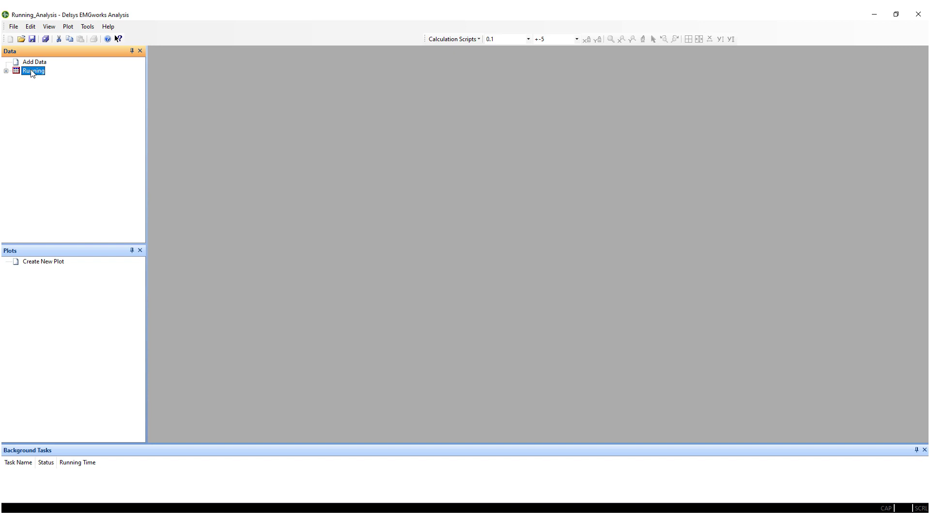
pyautogui.rightClick(31, 73)
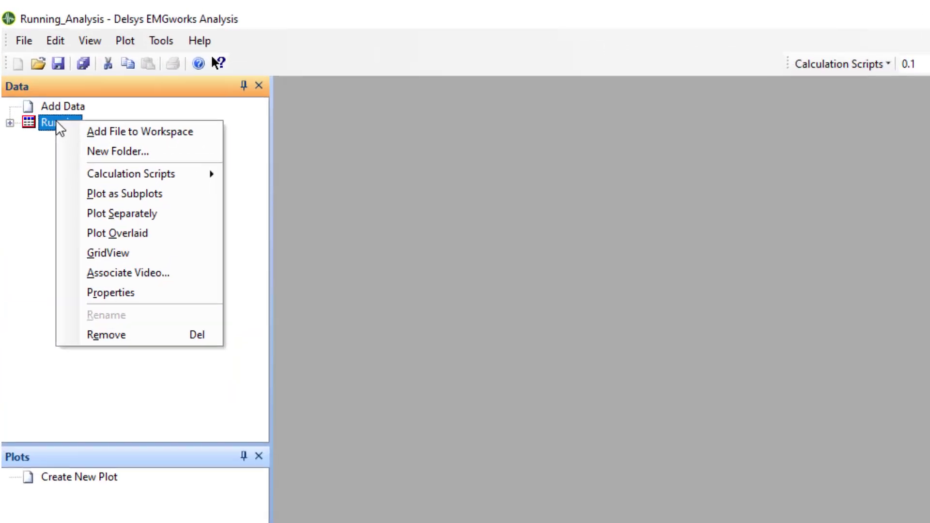
pyautogui.click(135, 210)
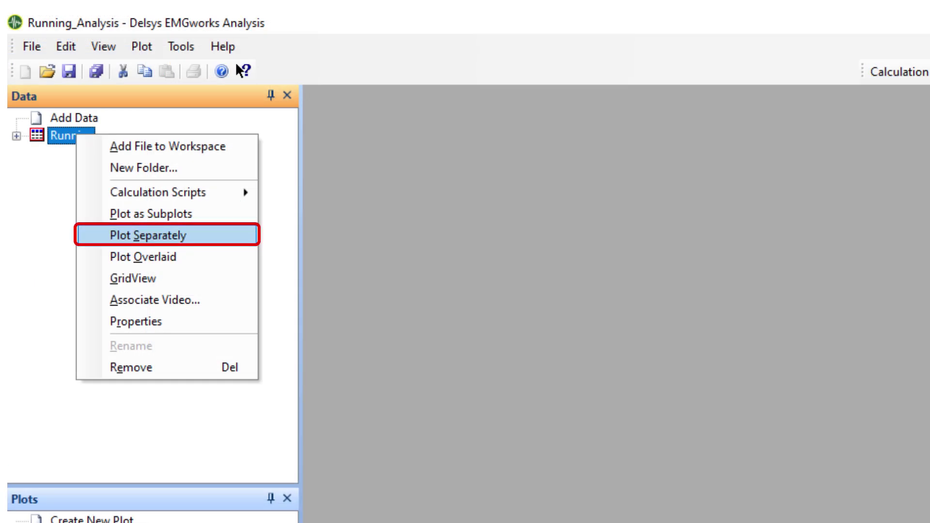
pyautogui.click(147, 234)
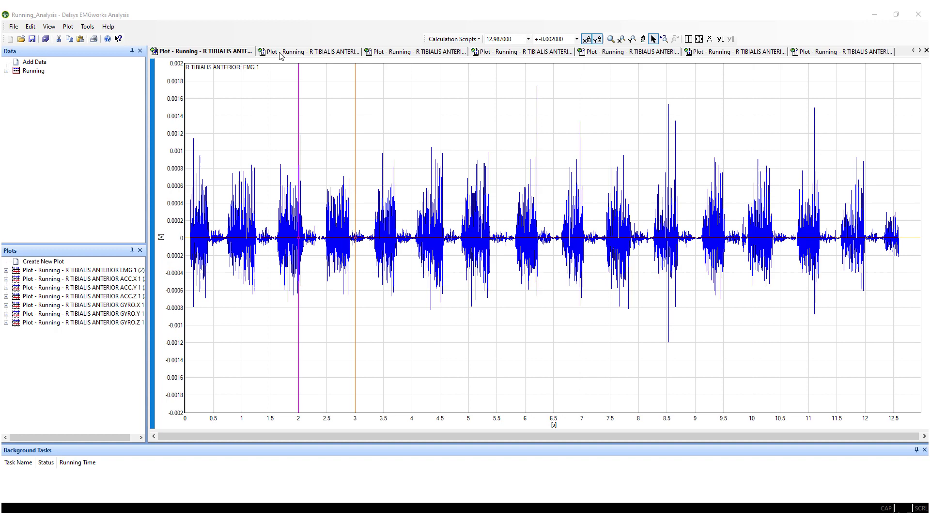
pyautogui.click(281, 53)
pyautogui.click(396, 54)
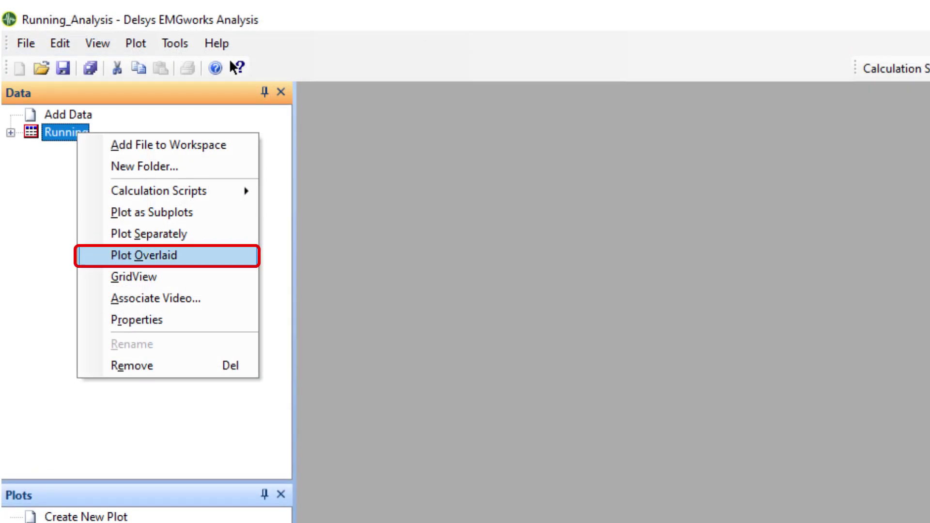
pyautogui.click(144, 255)
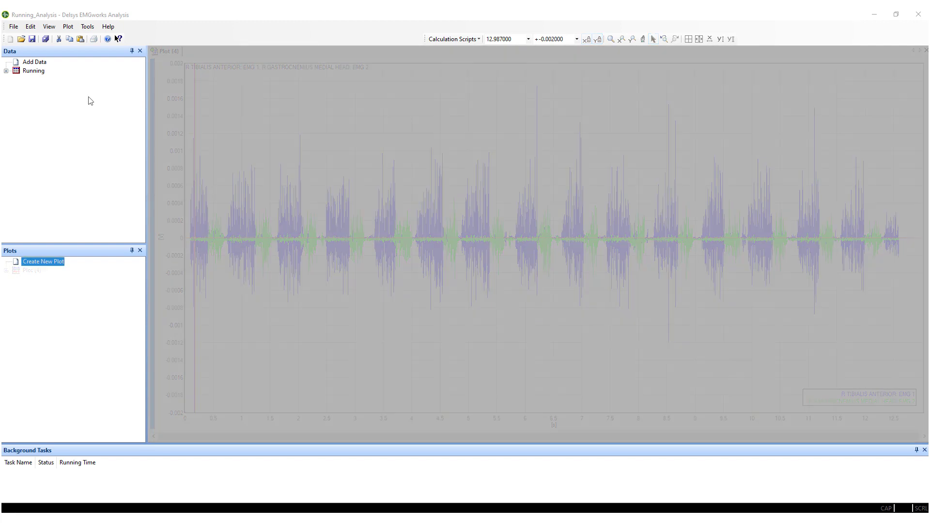
# Step: Expand Running and select the R TIBIALIS ANTERIOR: EMG 1 and R GASTROCNEMIUS MEDIAL HEAD: EMG 2 channels
pyautogui.click(7, 72)
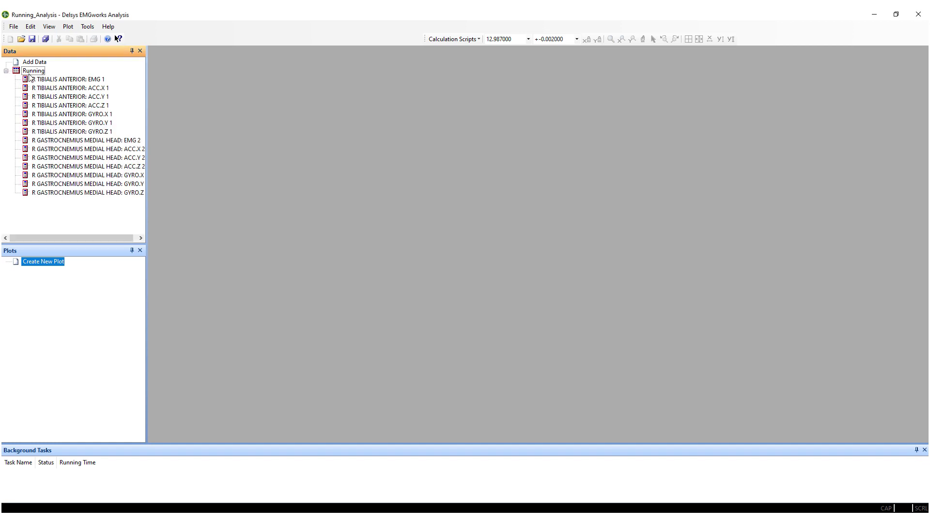
pyautogui.click(51, 80)
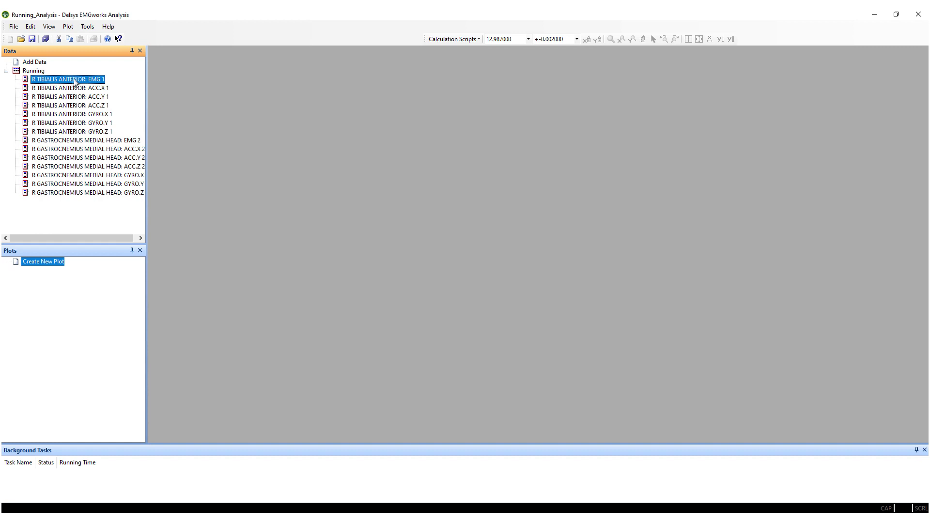
pyautogui.rightClick(76, 81)
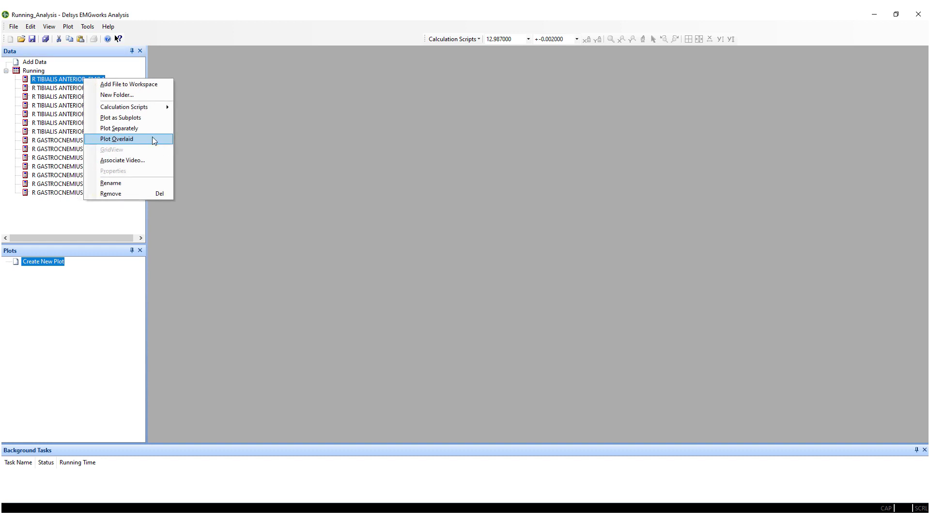
pyautogui.click(127, 74)
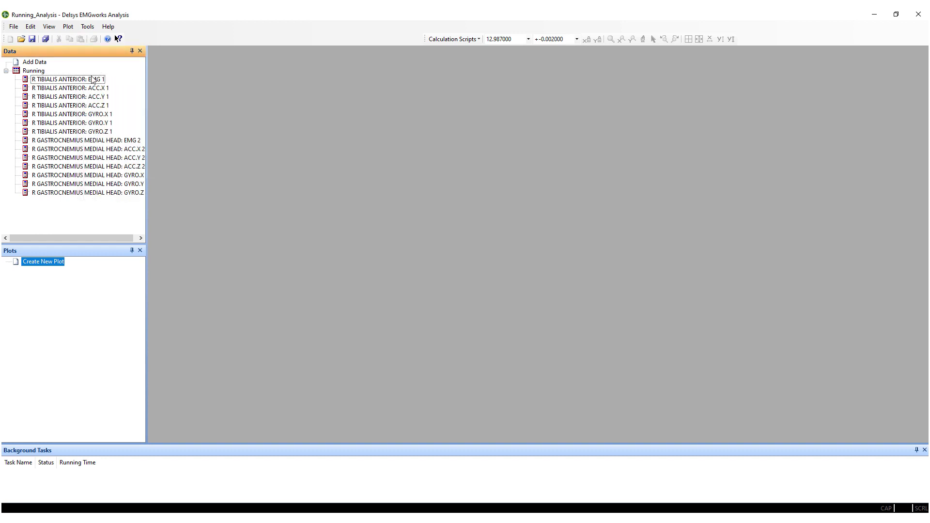
pyautogui.click(90, 80)
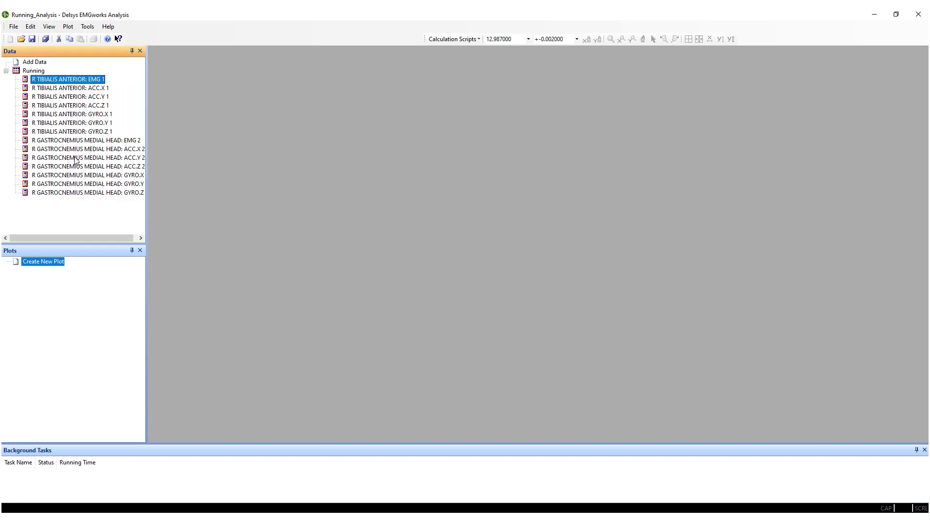
pyautogui.keyDown('ctrl'); pyautogui.click(88, 141); pyautogui.keyUp('ctrl')
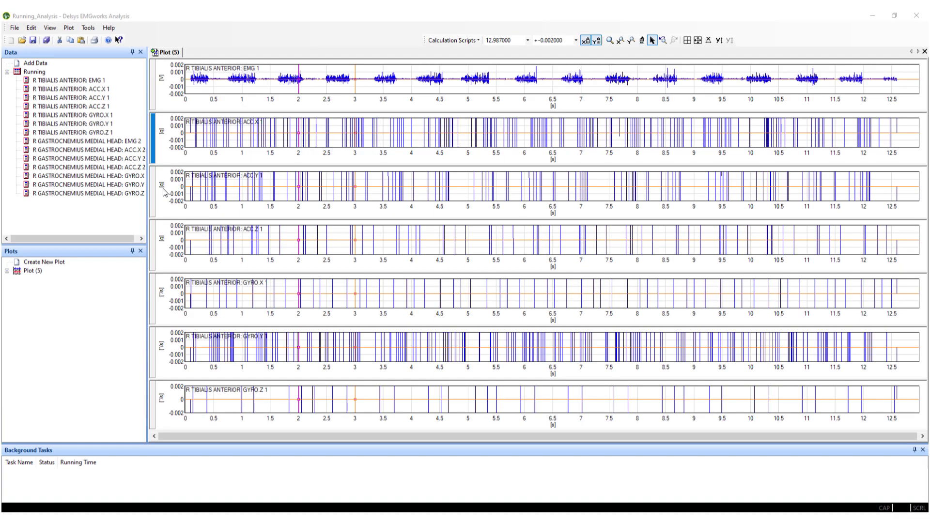
# Step: Enlarge the EMG 1 panel, then zoom into a narrower amplitude range and roughly 4.7–7.25 s
pyautogui.click(171, 93)
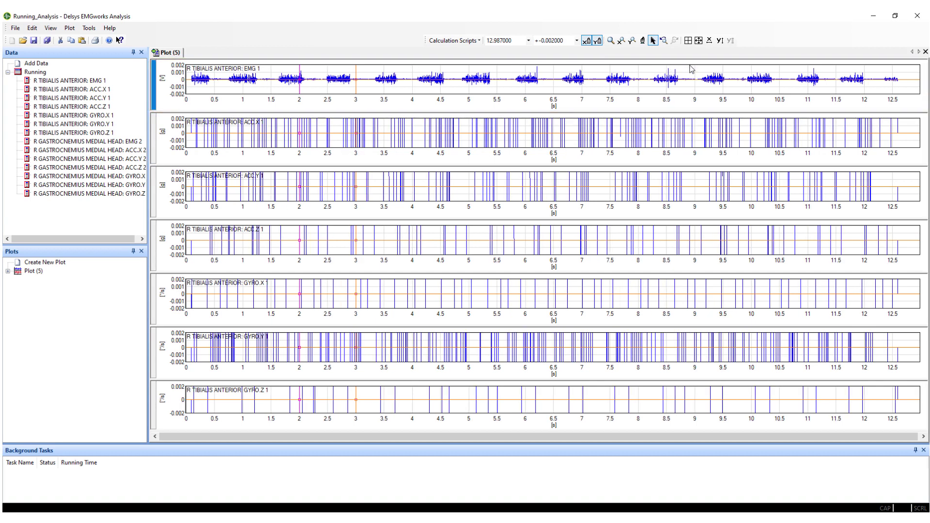
pyautogui.click(697, 41)
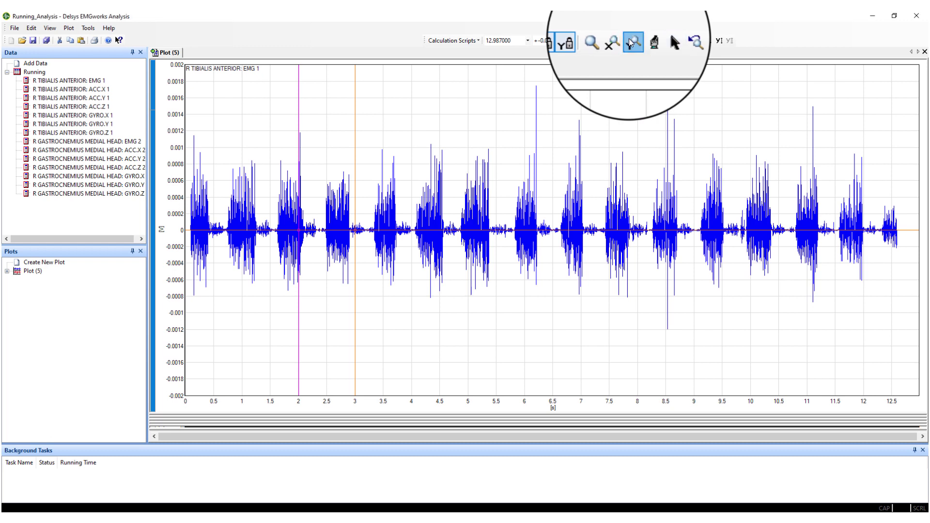
pyautogui.click(631, 41)
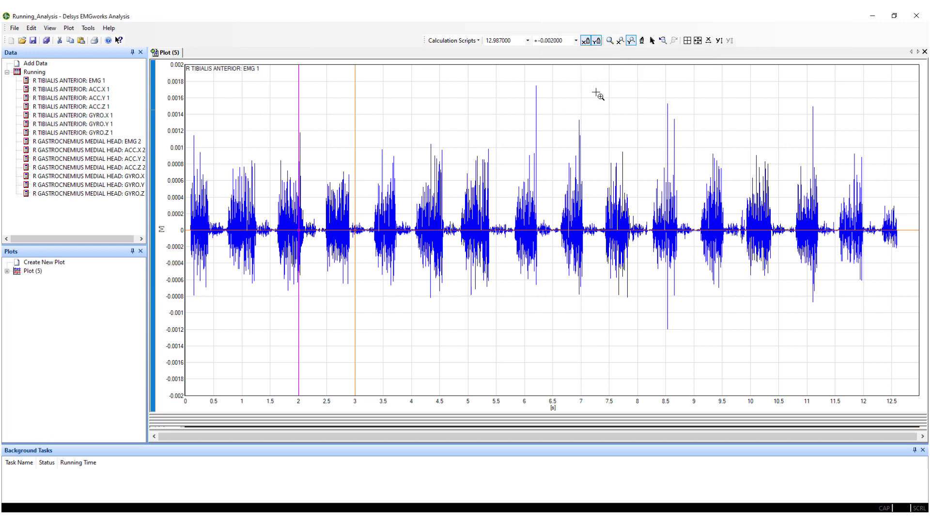
pyautogui.moveTo(599, 97); pyautogui.dragTo(620, 319)
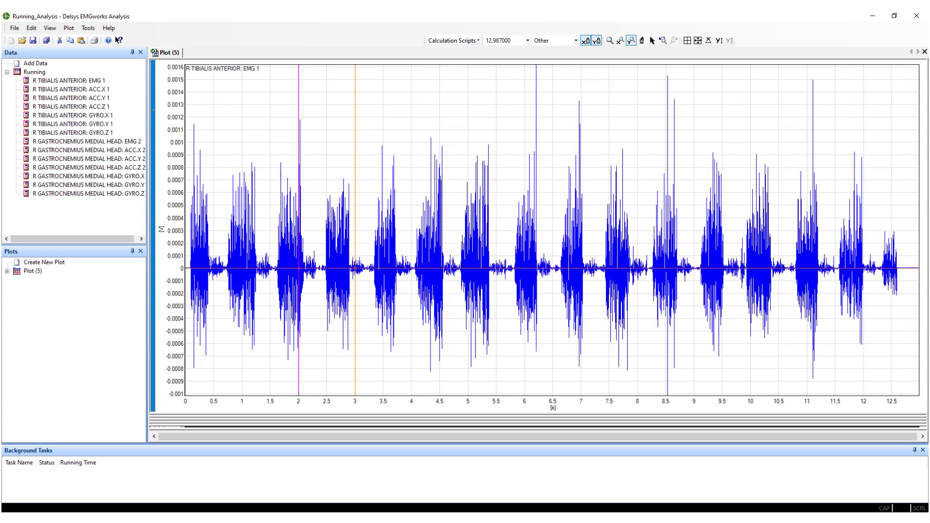
pyautogui.click(620, 41)
pyautogui.moveTo(451, 212); pyautogui.dragTo(595, 227)
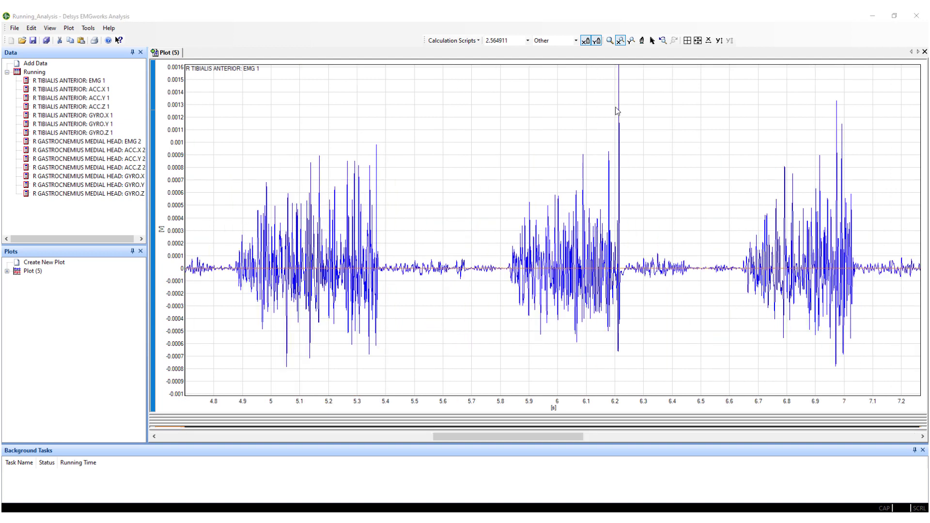
# Step: Restore the full 0–12.5 s view, auto-fit the Y axis, and tile all seven channels
pyautogui.click(708, 43)
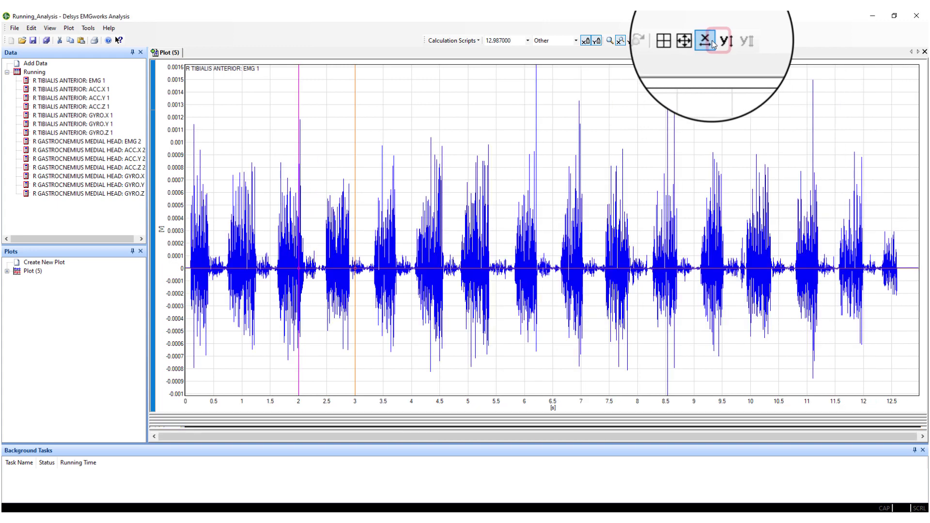
pyautogui.click(719, 42)
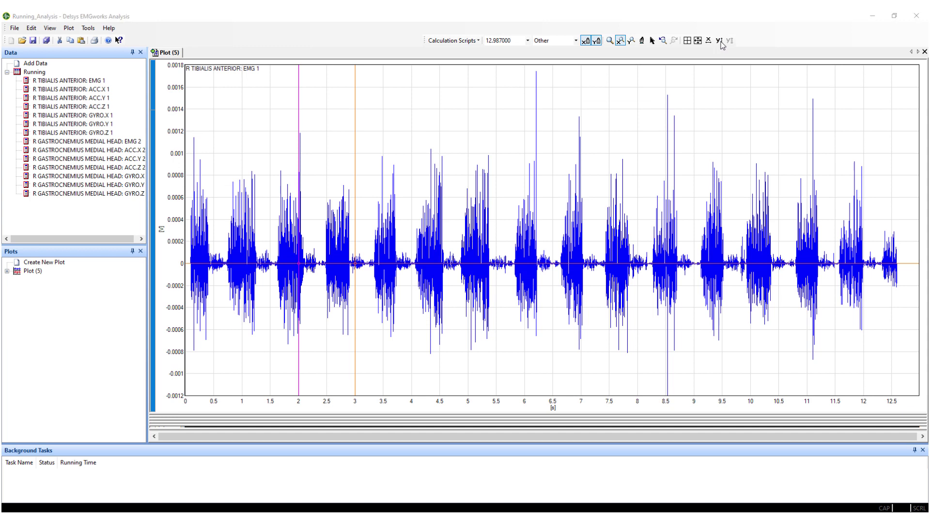
pyautogui.click(687, 41)
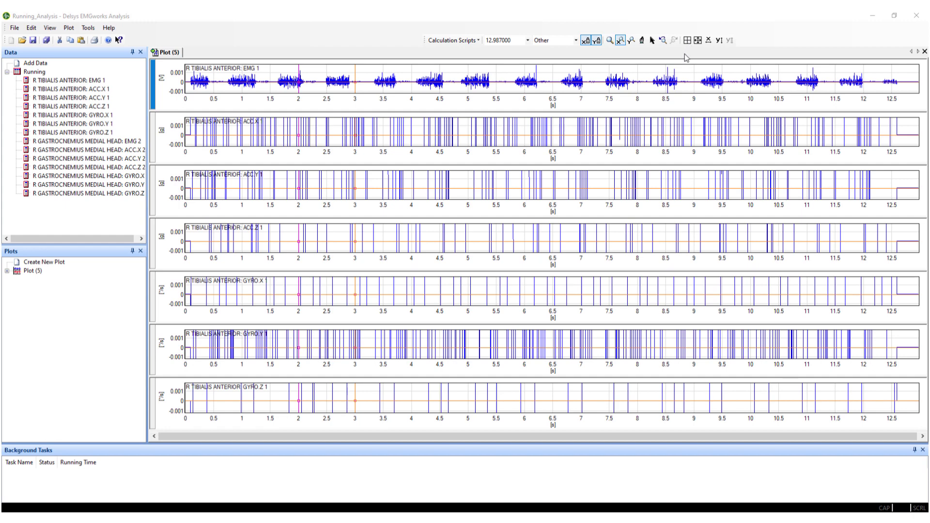
# Step: Unlock Y scaling and auto-fit the vertical axis of every stacked plot
pyautogui.click(598, 43)
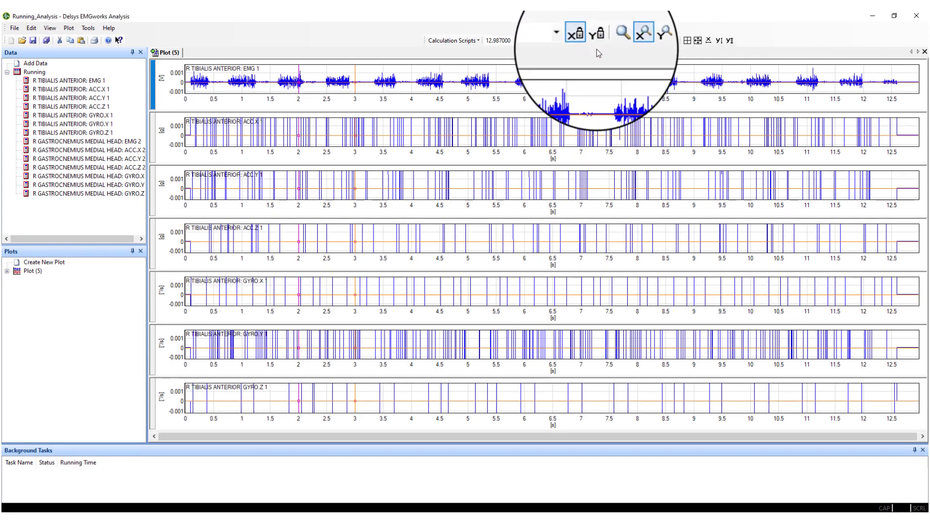
pyautogui.click(730, 42)
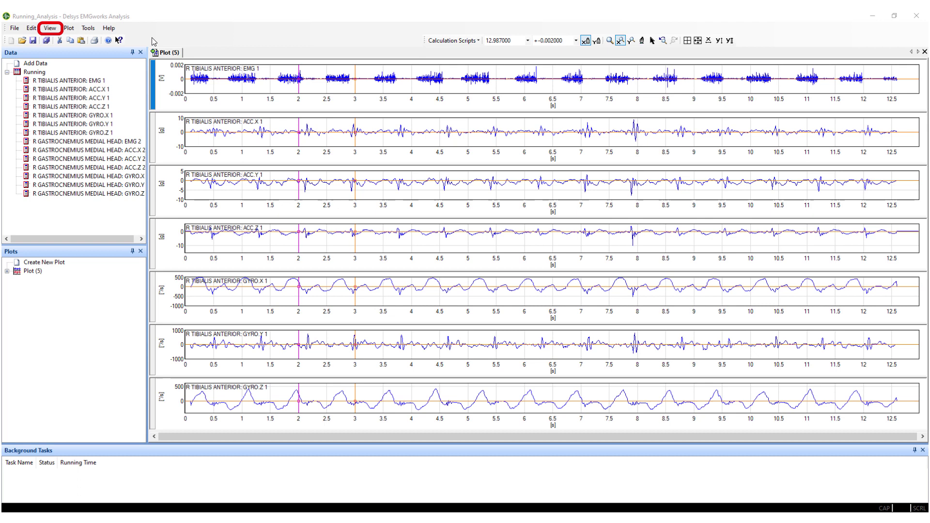
# Step: Show the QuickView cursor statistics panel and place markers spanning about 6.43 to 7.19 s
pyautogui.click(51, 28)
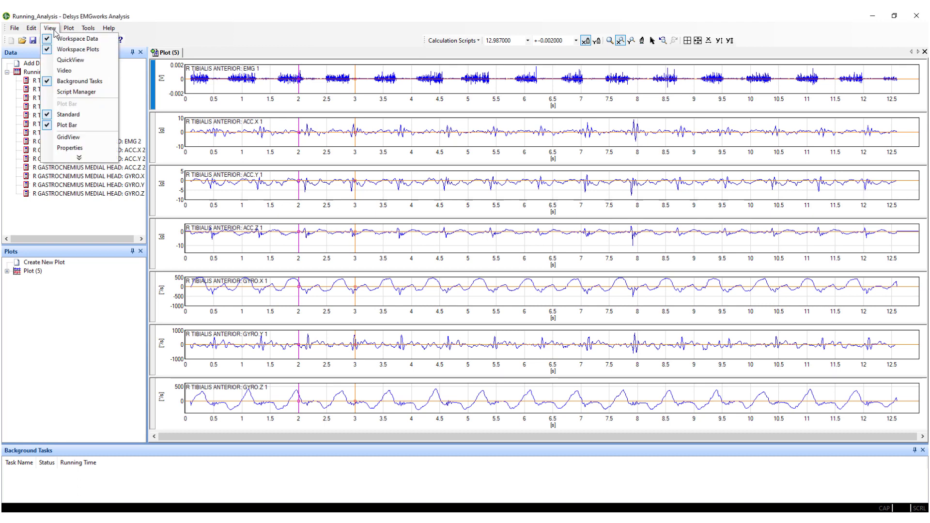
pyautogui.click(102, 60)
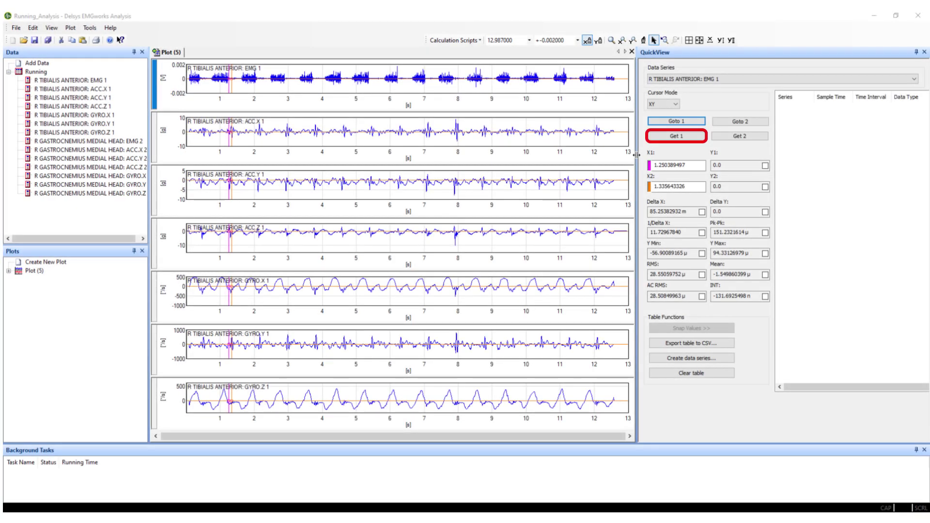
pyautogui.click(671, 138)
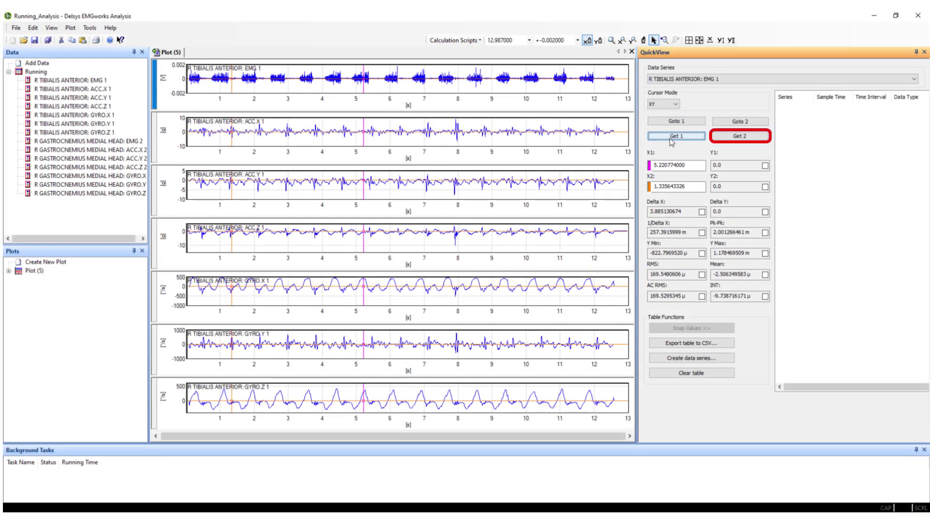
pyautogui.click(735, 138)
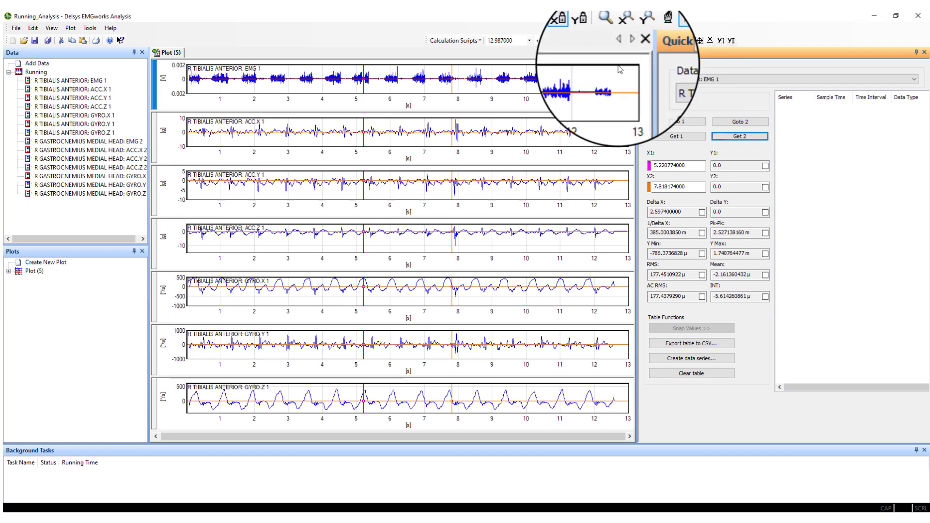
pyautogui.moveTo(365, 89); pyautogui.dragTo(431, 93)
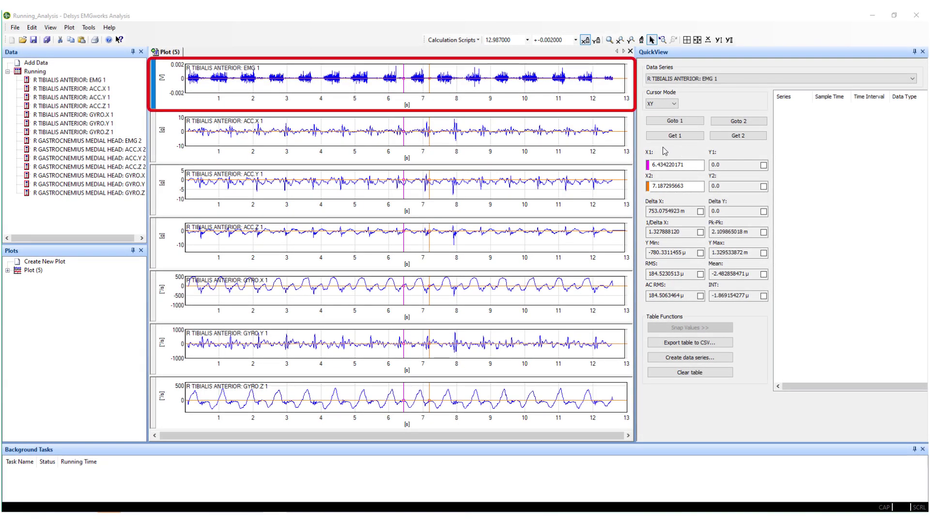
# Step: View cursor statistics for ACC.X 1, ACC.Y 1 and ACC.Z 1, then return to EMG 1
pyautogui.click(170, 134)
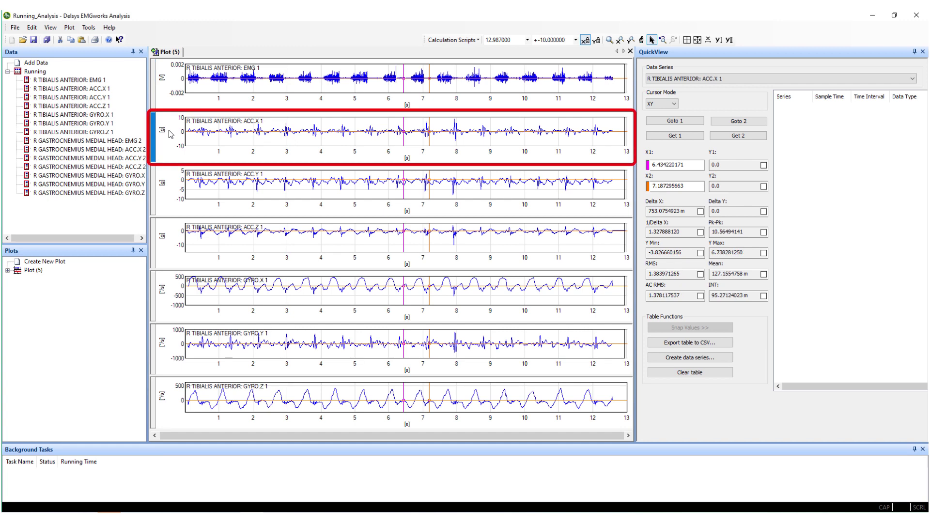
pyautogui.click(173, 193)
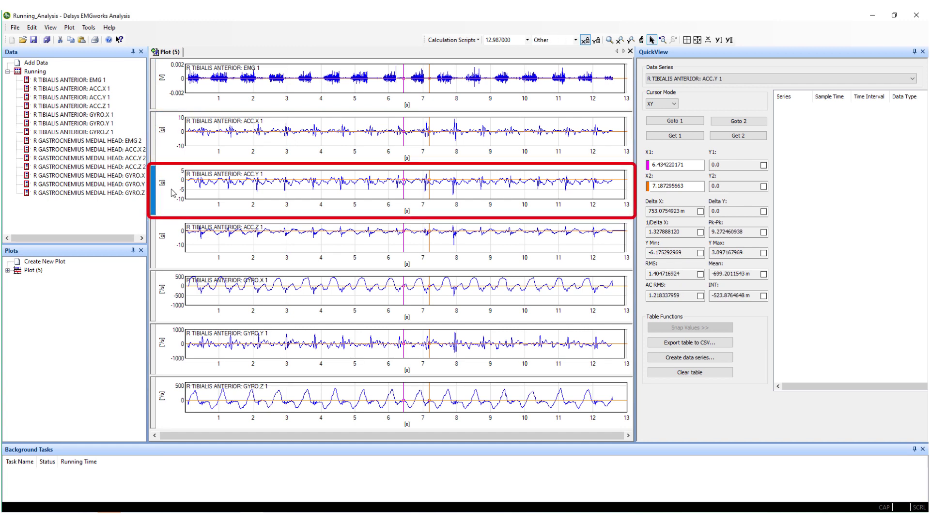
pyautogui.click(173, 242)
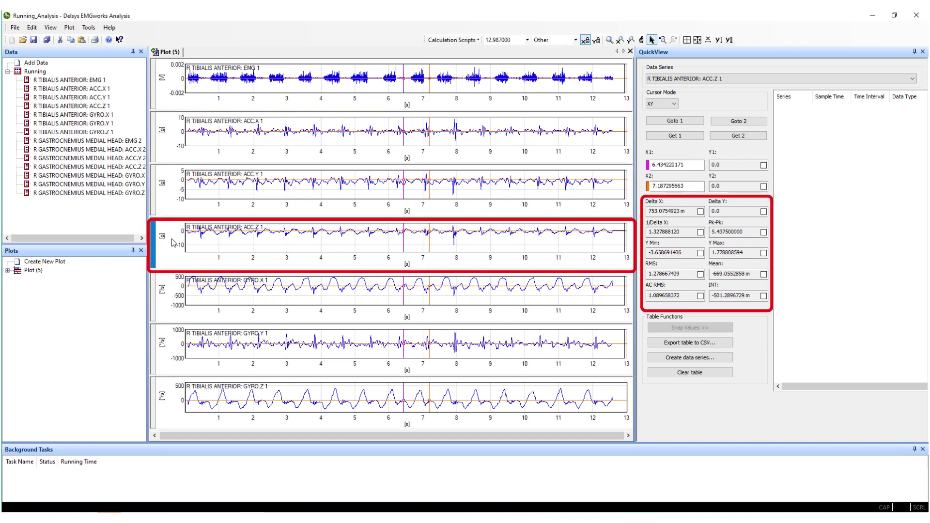
pyautogui.click(172, 86)
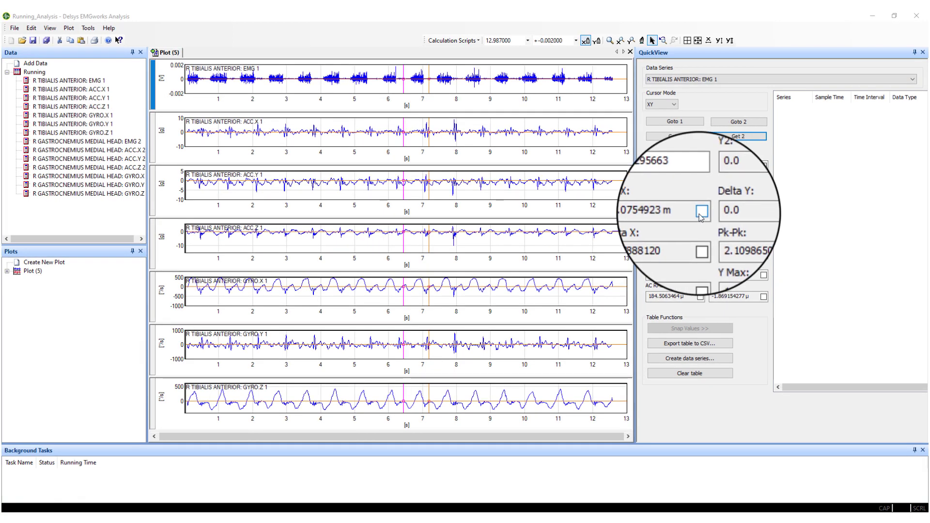
# Step: Snap EMG 1's Delta X, 1/Delta X, Y Min and RMS into the table and export it to CSV
pyautogui.click(701, 211)
pyautogui.click(701, 233)
pyautogui.click(701, 255)
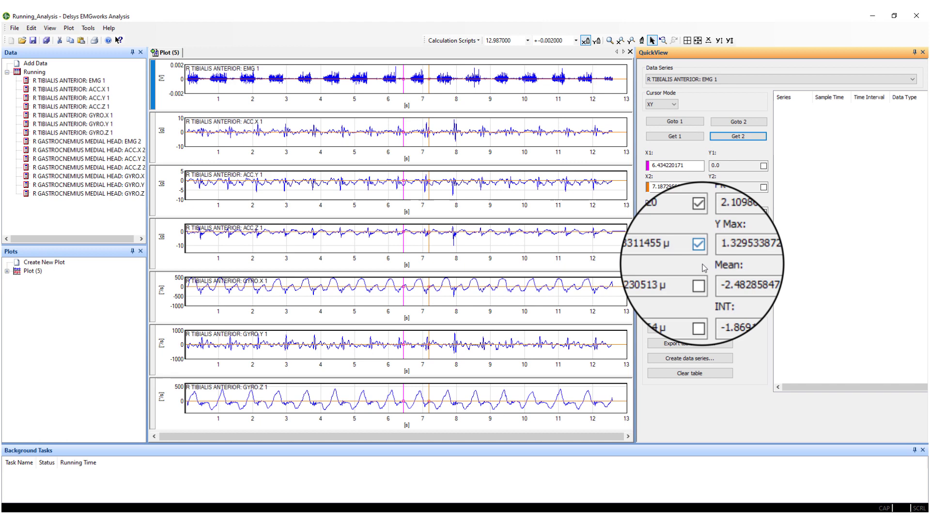
pyautogui.click(700, 277)
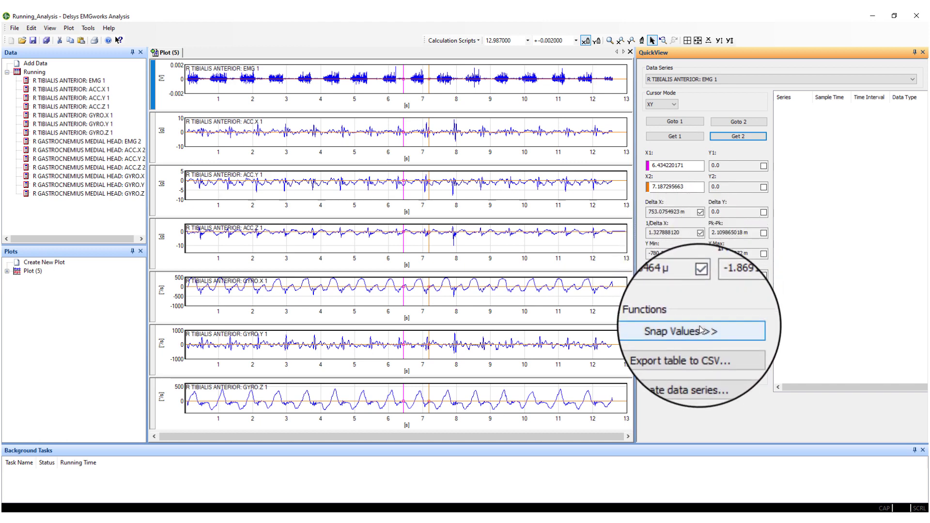
pyautogui.click(718, 330)
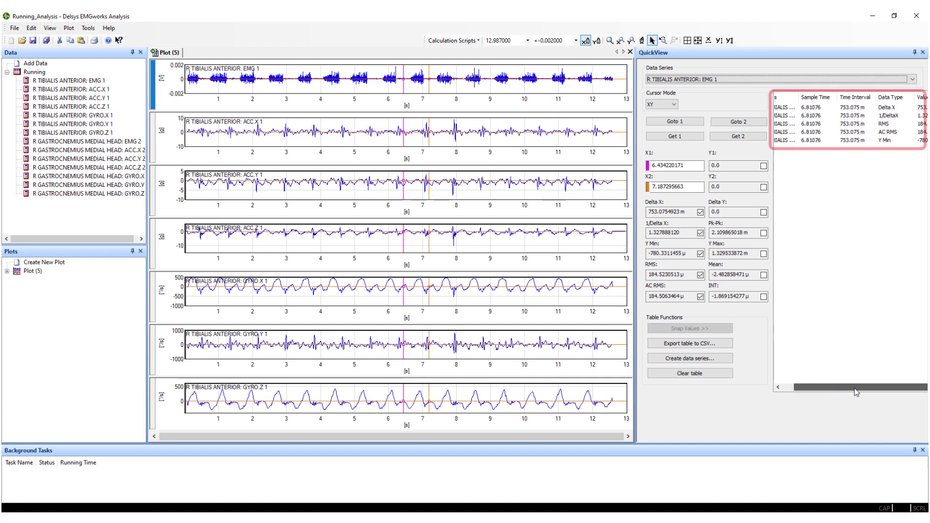
pyautogui.click(726, 347)
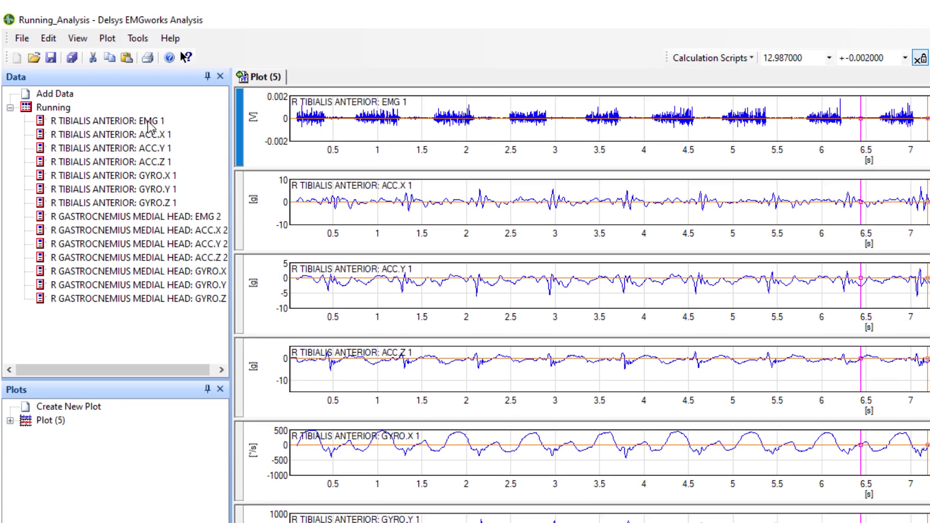
# Step: Open the Root Mean Square calculation script for R TIBIALIS ANTERIOR: EMG 1
pyautogui.click(149, 123)
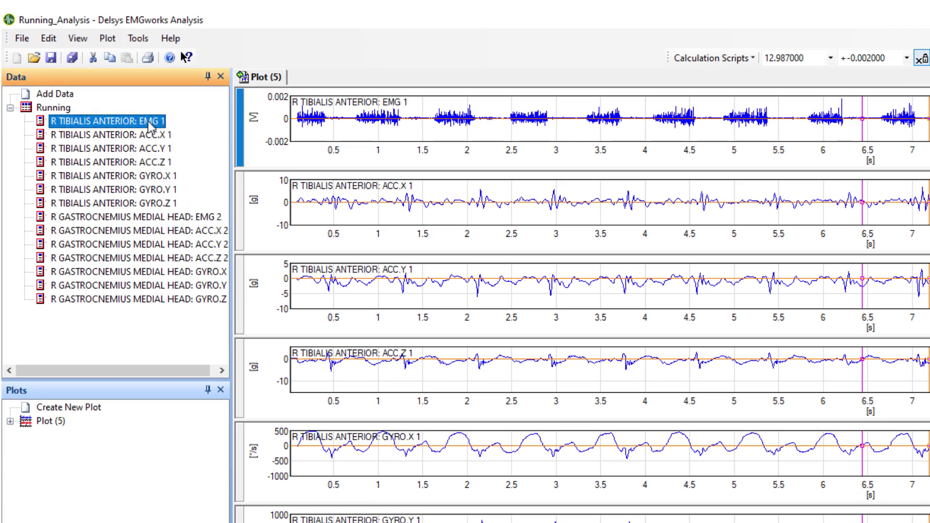
pyautogui.rightClick(151, 127)
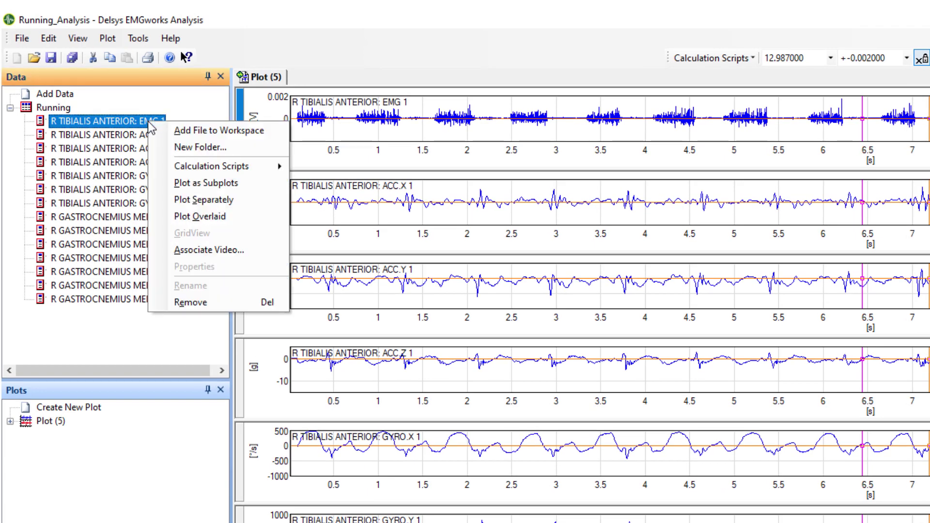
pyautogui.moveTo(230, 171)
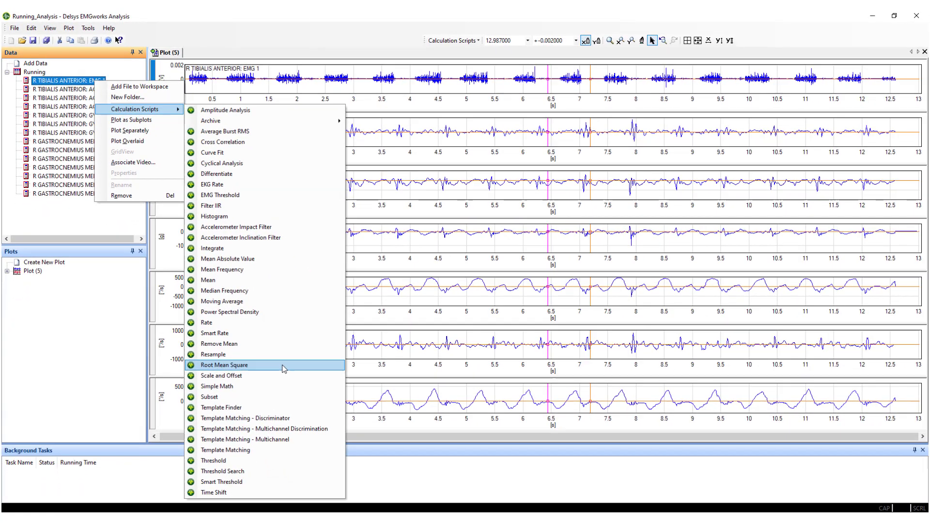
pyautogui.click(283, 367)
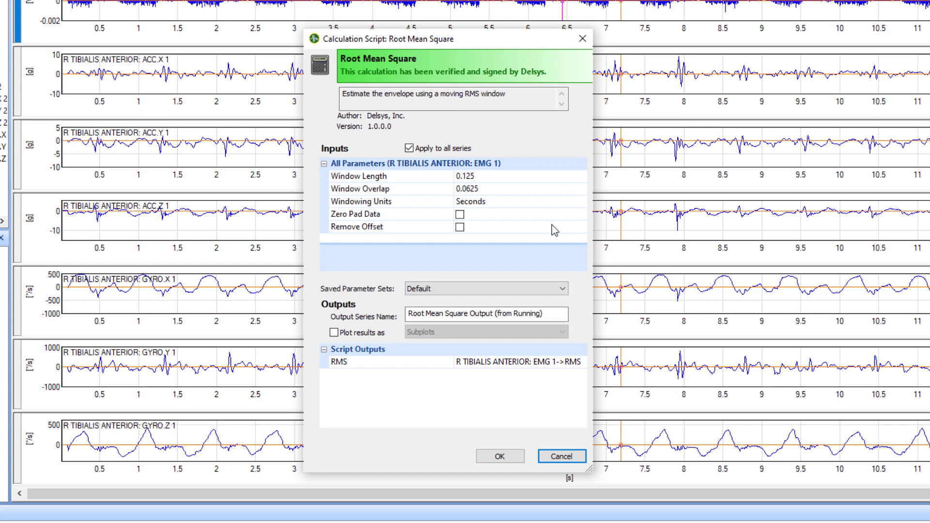
# Step: Run Root Mean Square with offset removal, 0.125 s window and 0.0625 overlap
pyautogui.click(460, 227)
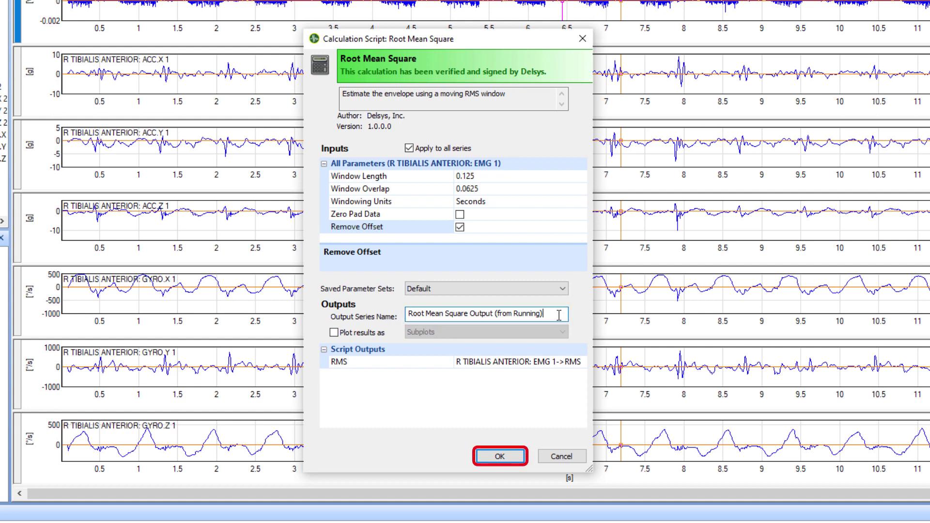
pyautogui.click(509, 457)
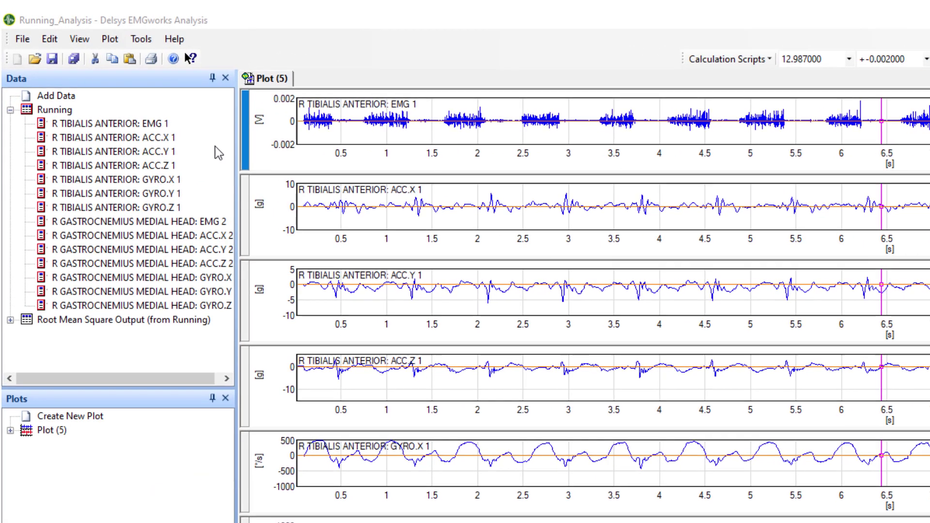
# Step: Plot R TIBIALIS ANTERIOR: EMG 1 overlaid with its EMG 1->RMS envelope
pyautogui.click(156, 125)
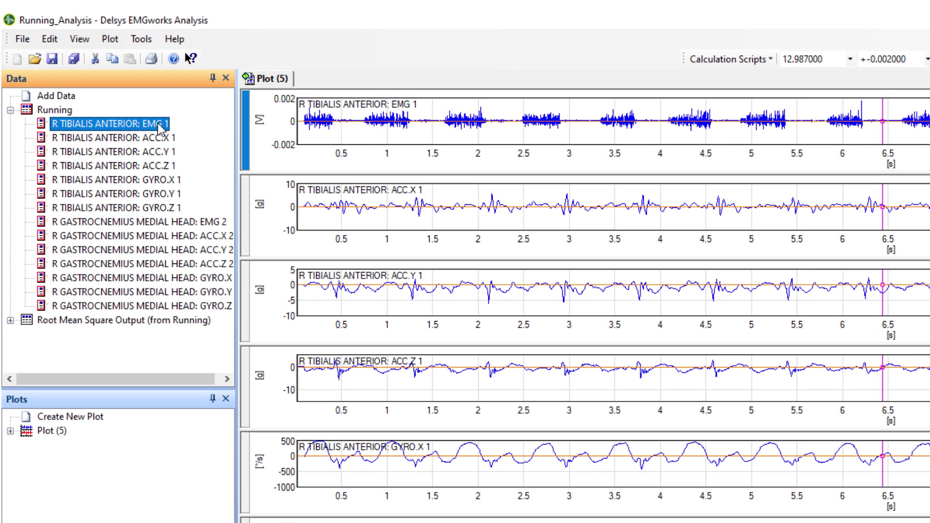
pyautogui.click(9, 320)
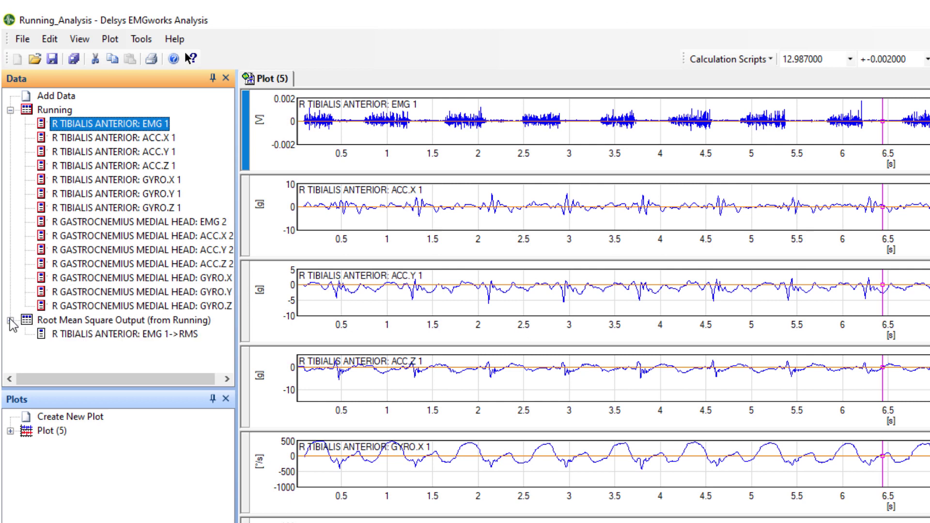
pyautogui.keyDown('ctrl'); pyautogui.click(85, 336); pyautogui.keyUp('ctrl')
pyautogui.rightClick(109, 338)
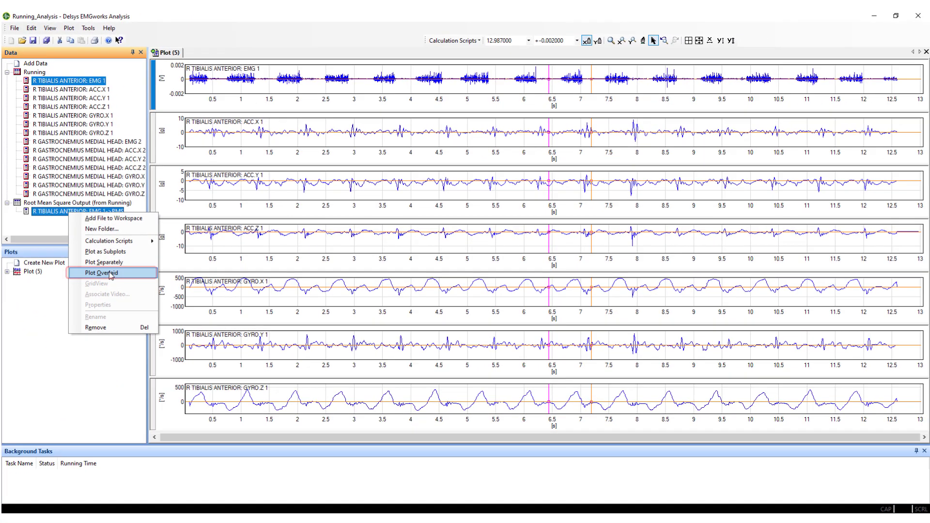
pyautogui.click(124, 307)
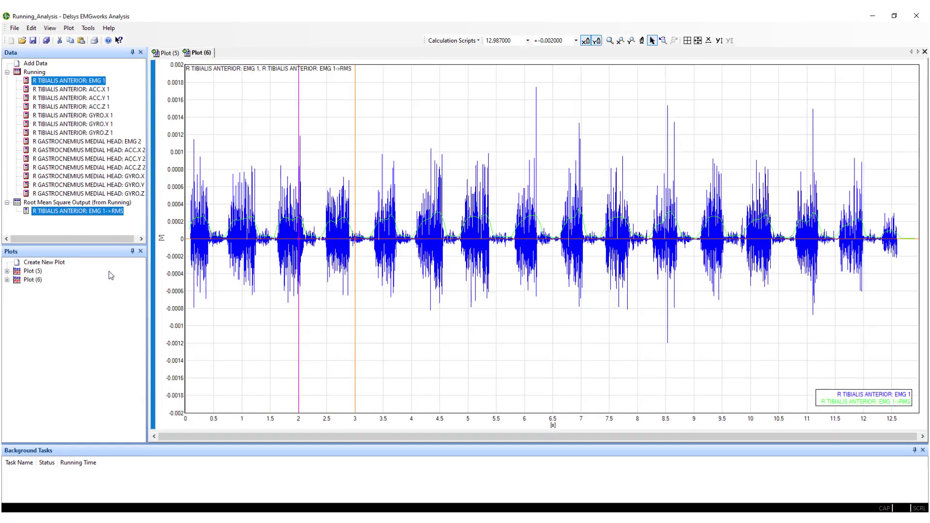
# Step: In Plot (6)'s trace properties, make the EMG 1->RMS line red with weight 3
pyautogui.rightClick(493, 325)
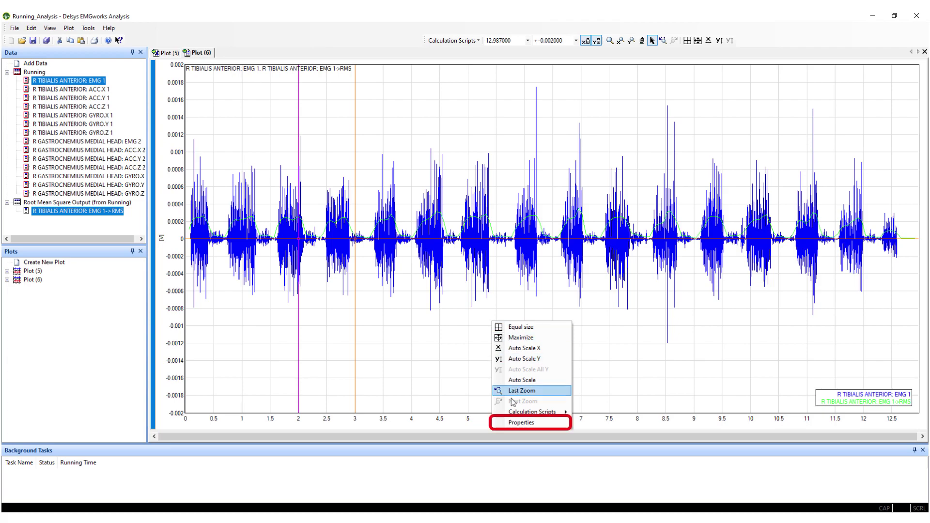
pyautogui.click(551, 422)
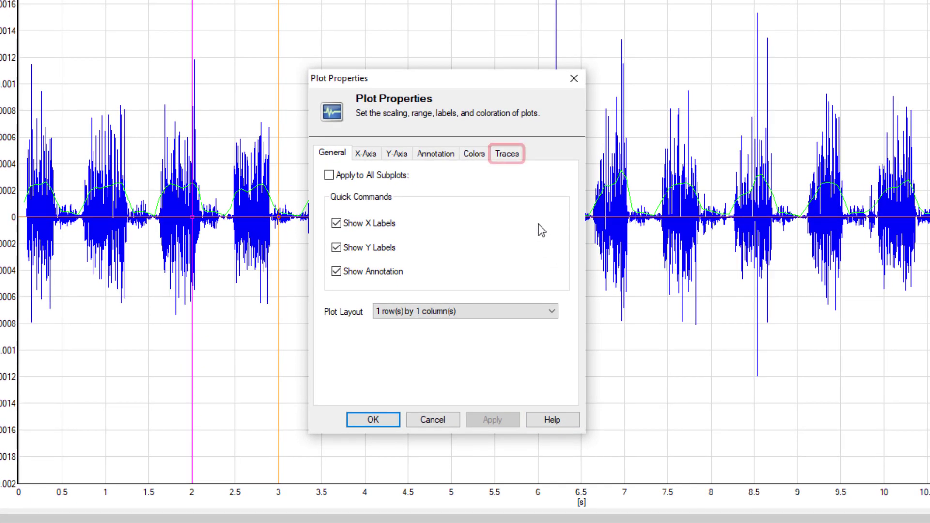
pyautogui.click(516, 157)
pyautogui.click(563, 178)
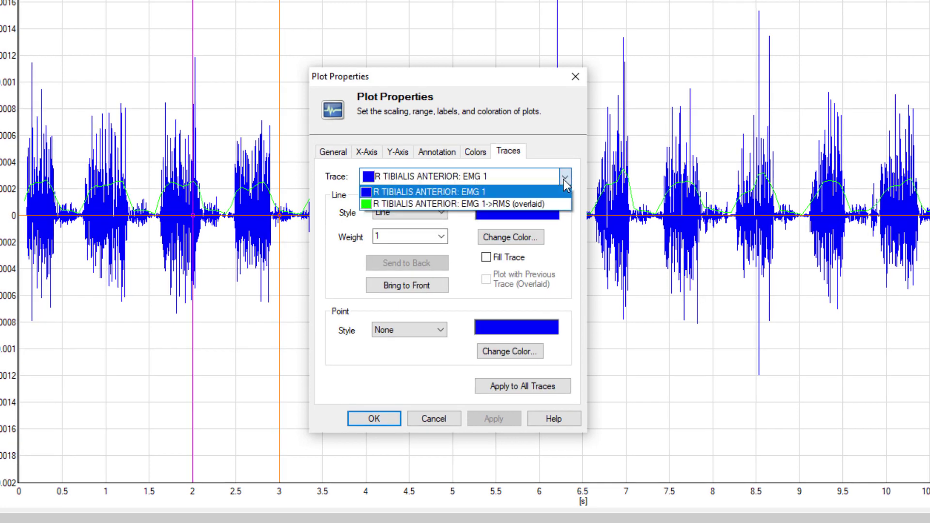
pyautogui.click(548, 203)
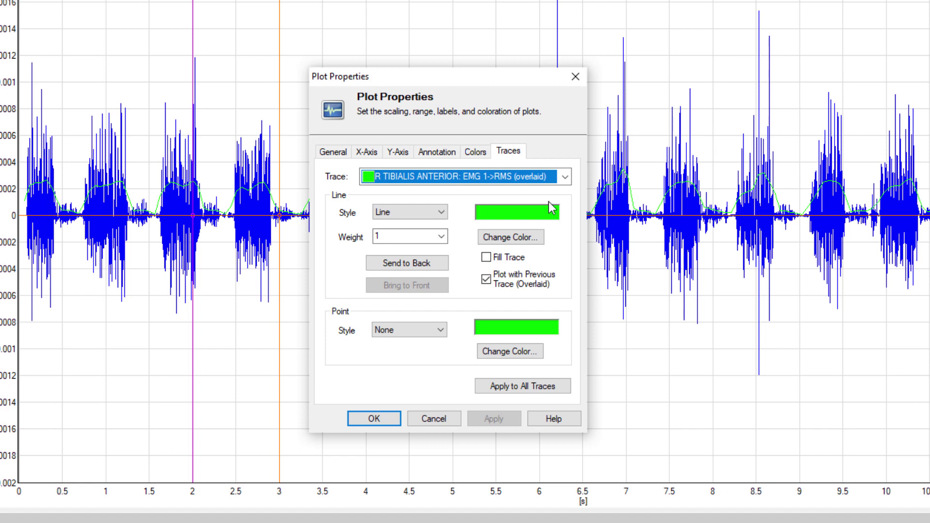
pyautogui.click(535, 238)
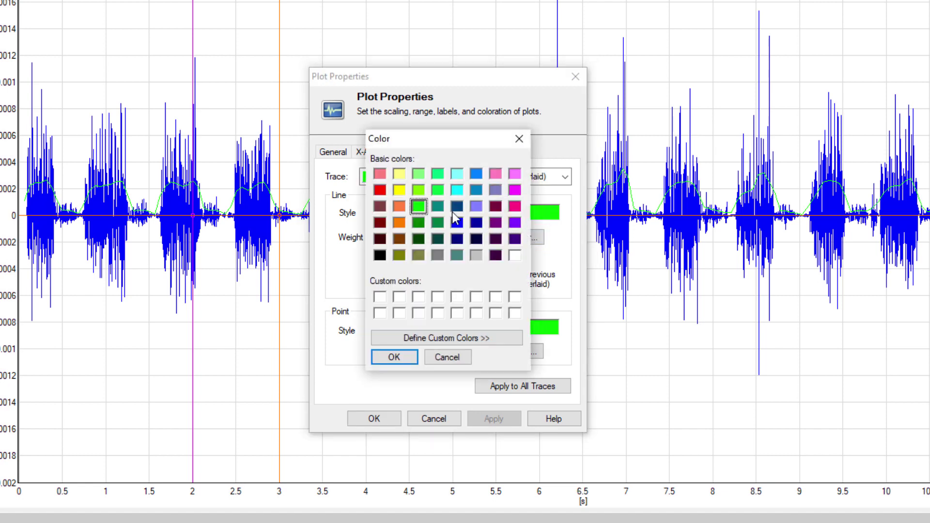
pyautogui.click(380, 191)
pyautogui.click(405, 356)
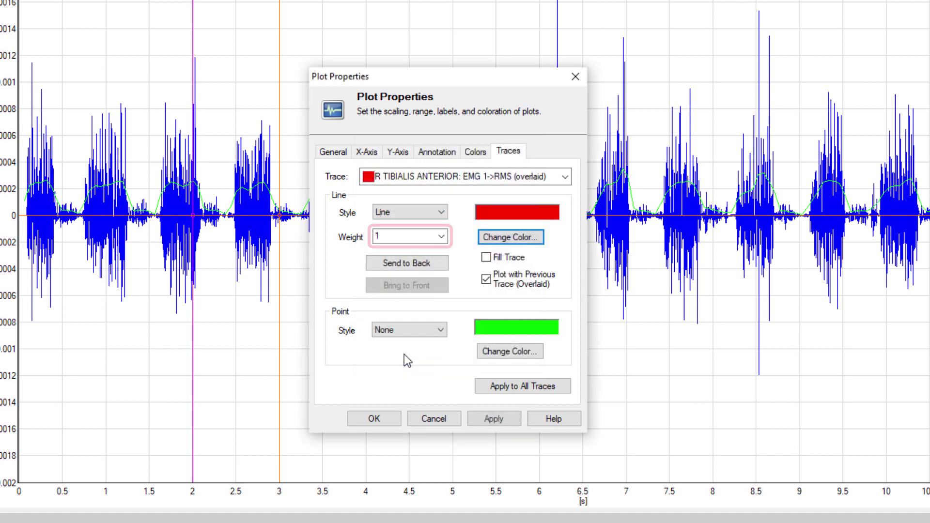
pyautogui.click(440, 237)
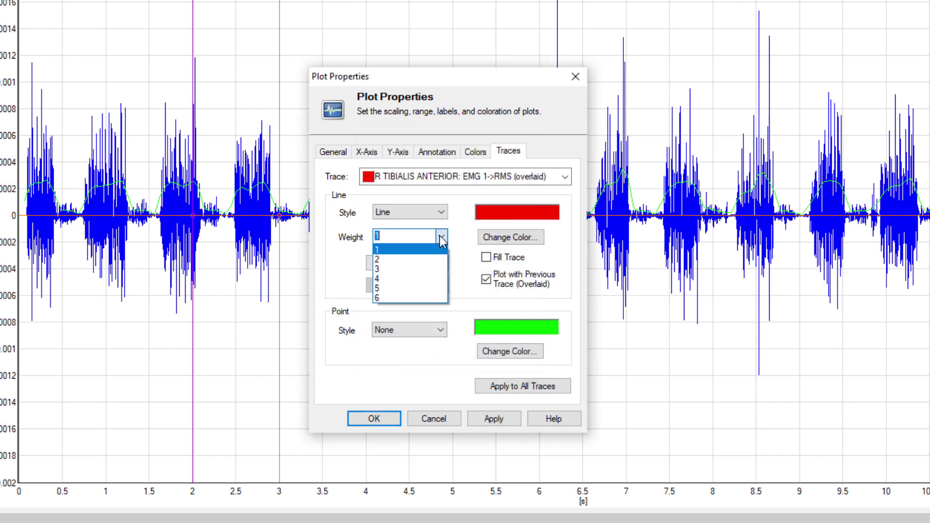
pyautogui.click(423, 269)
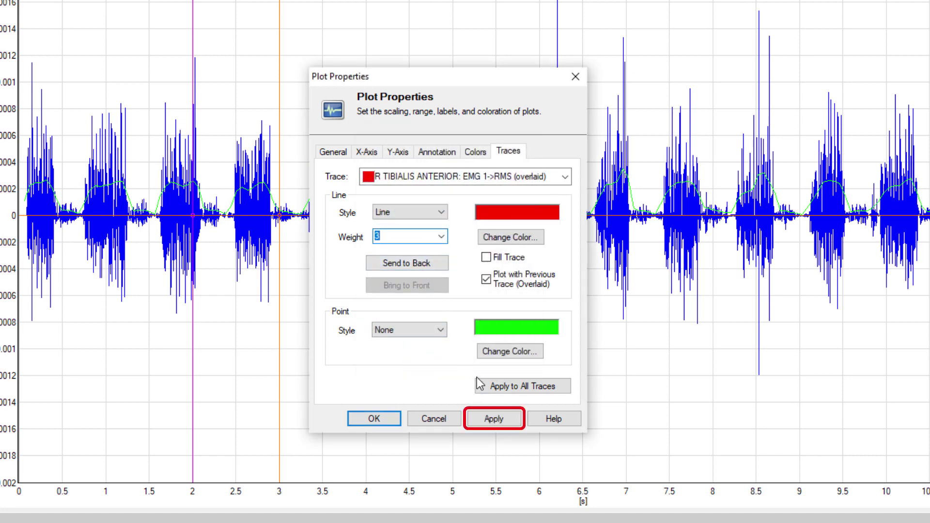
pyautogui.click(494, 419)
pyautogui.click(511, 420)
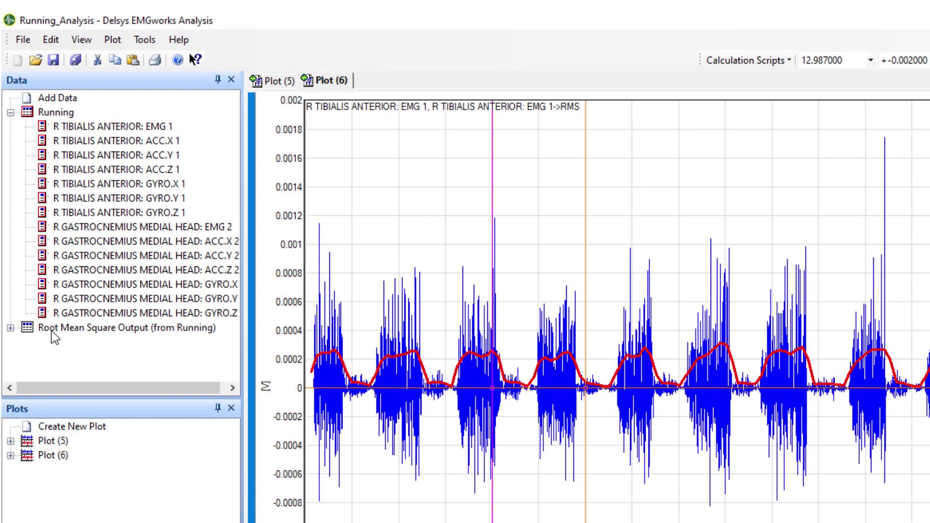
# Step: Export the Root Mean Square Output (from Running) to Excel
pyautogui.click(43, 328)
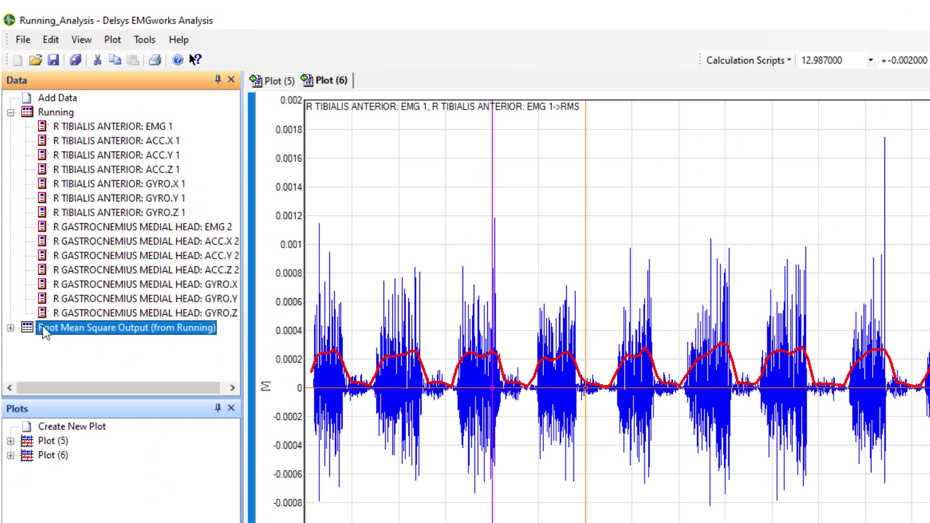
pyautogui.click(137, 43)
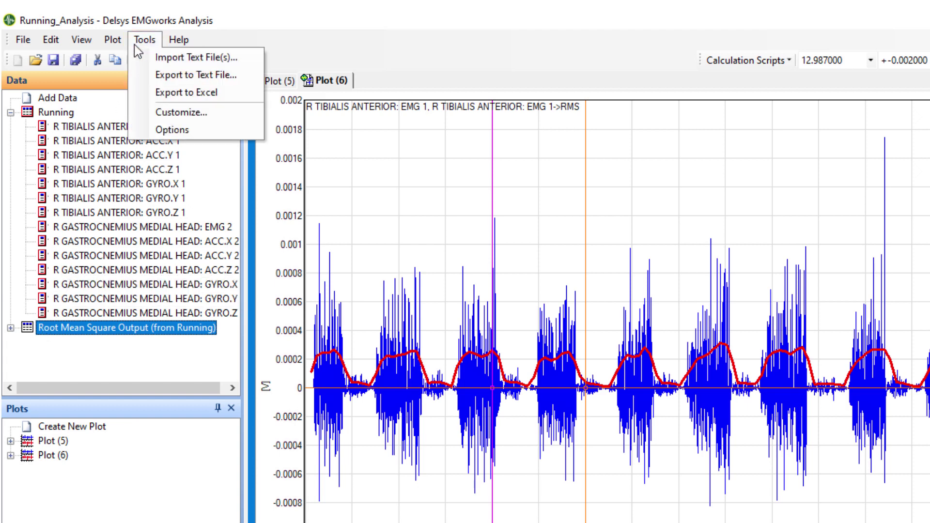
pyautogui.click(141, 93)
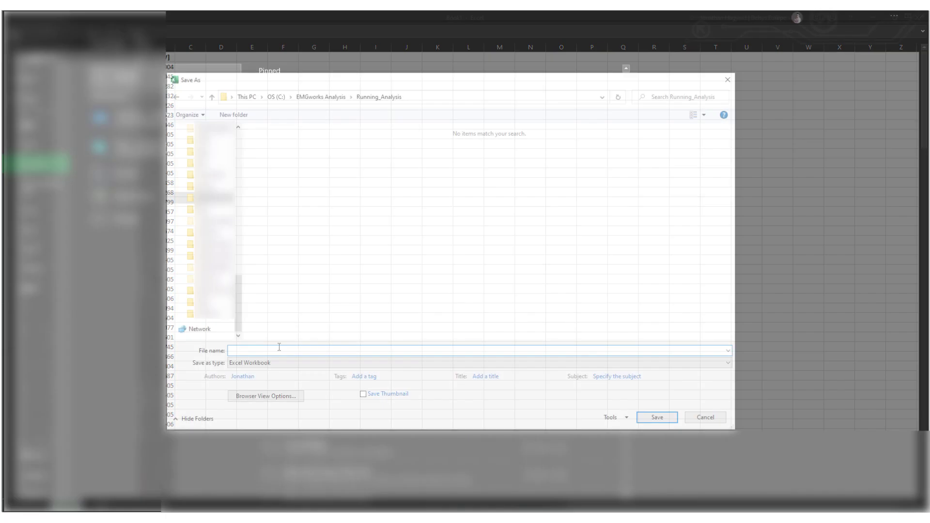
# Step: Save the Excel workbook as 'Running Analysis RMS'
pyautogui.write('Running')
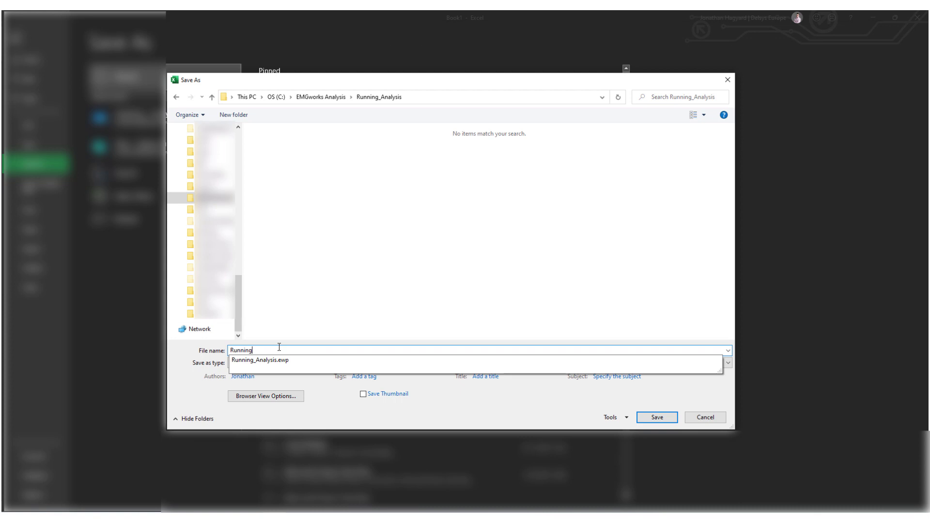
pyautogui.write(' Analysi')
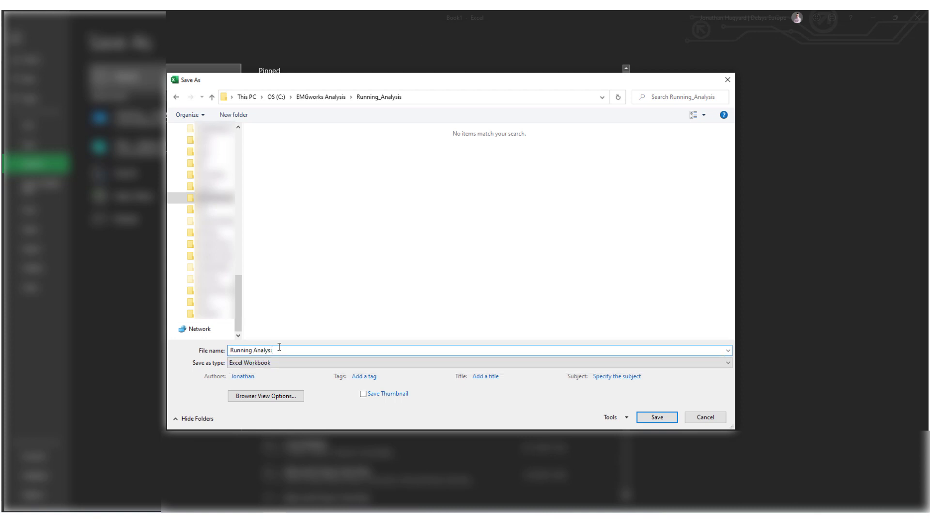
pyautogui.write('s RMS')
pyautogui.click(654, 419)
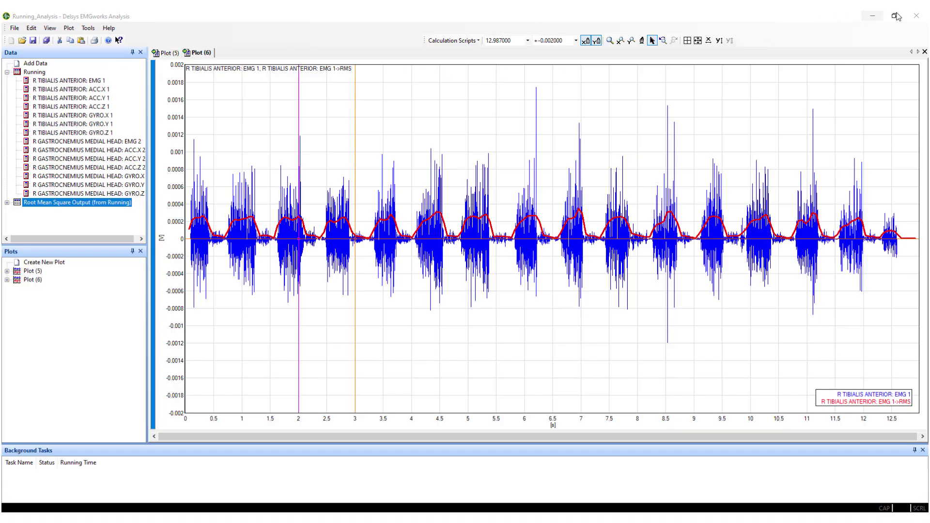
# Step: Close EMGworks, saving the Running_Analysis workspace and all modified plots
pyautogui.click(918, 16)
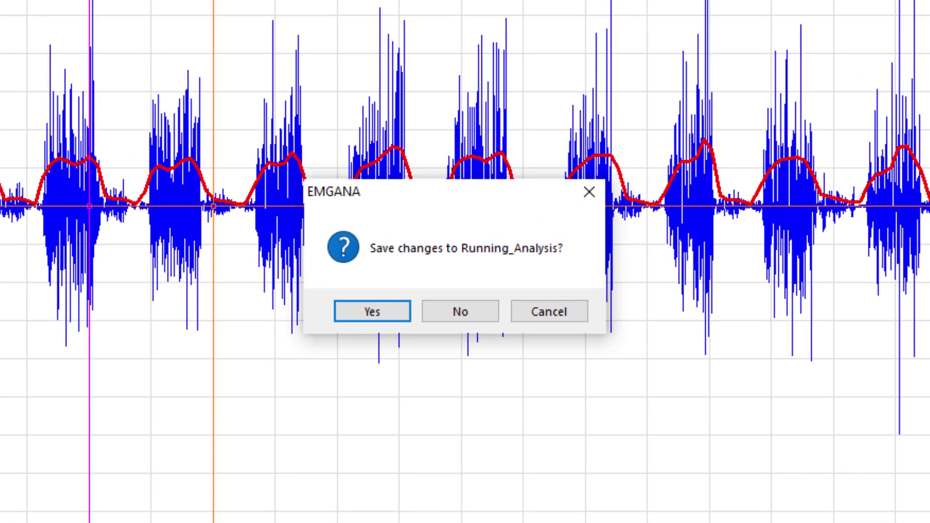
pyautogui.click(351, 308)
pyautogui.click(385, 301)
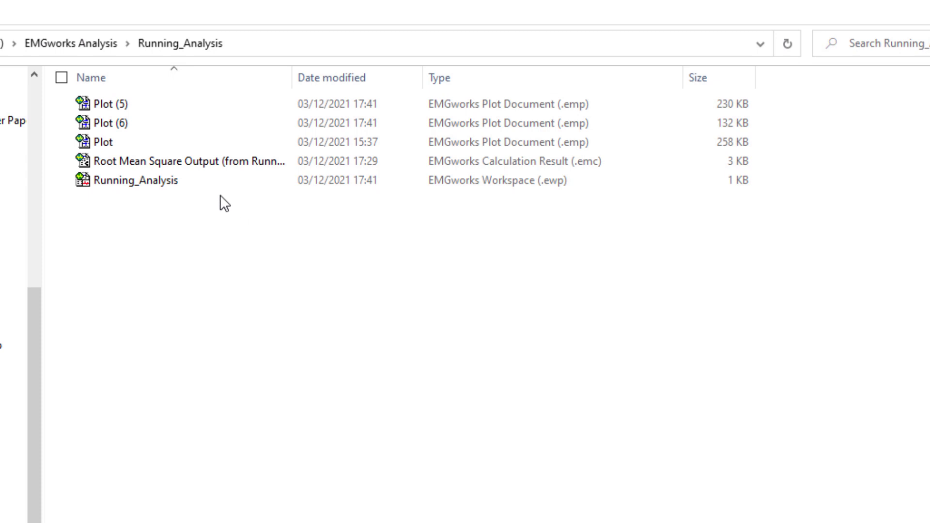
# Step: Select the Running_Analysis .ewp workspace file in the Running_Analysis folder
pyautogui.click(217, 182)
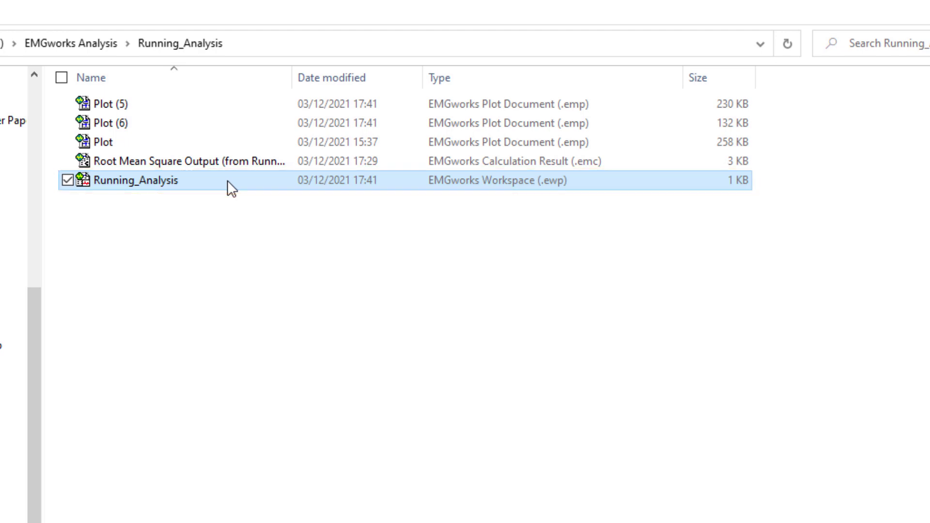
# Step: Reopen the Running_Analysis workspace and expand the Running dataset to show its channels
pyautogui.doubleClick(227, 181)
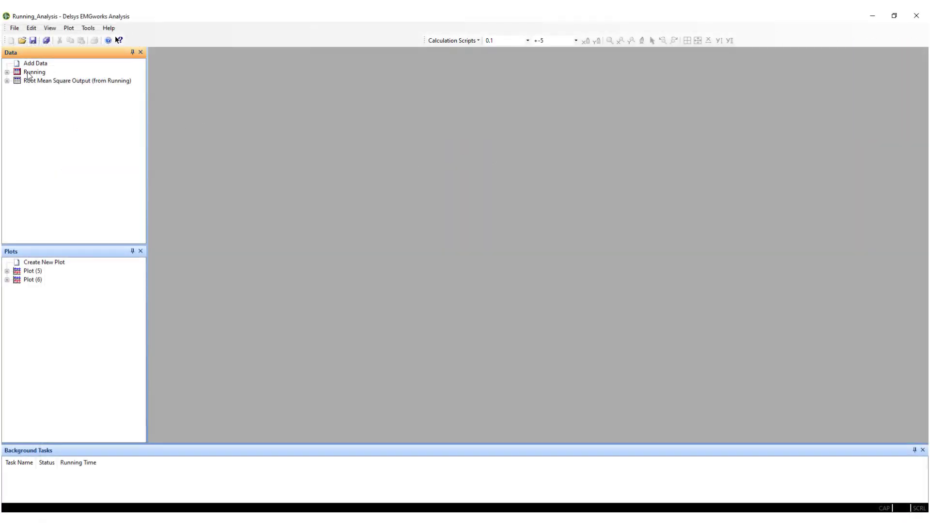
pyautogui.doubleClick(29, 72)
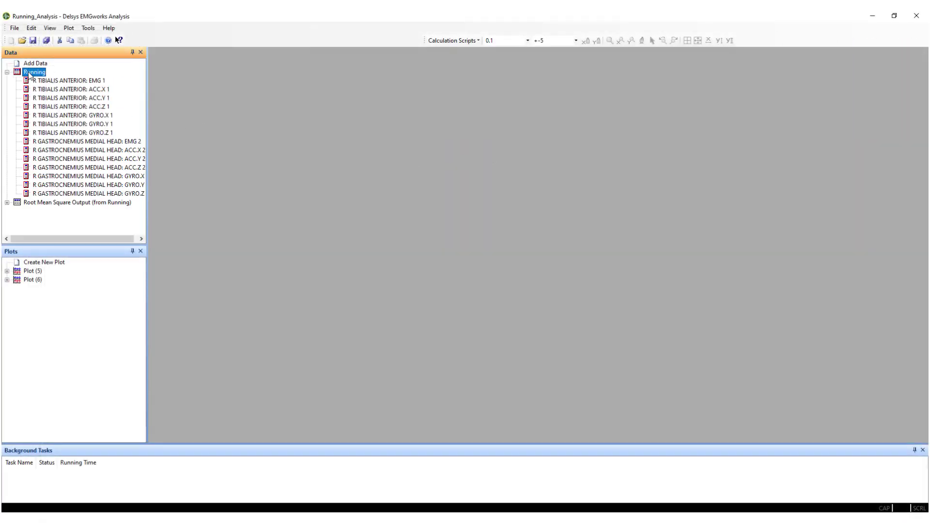